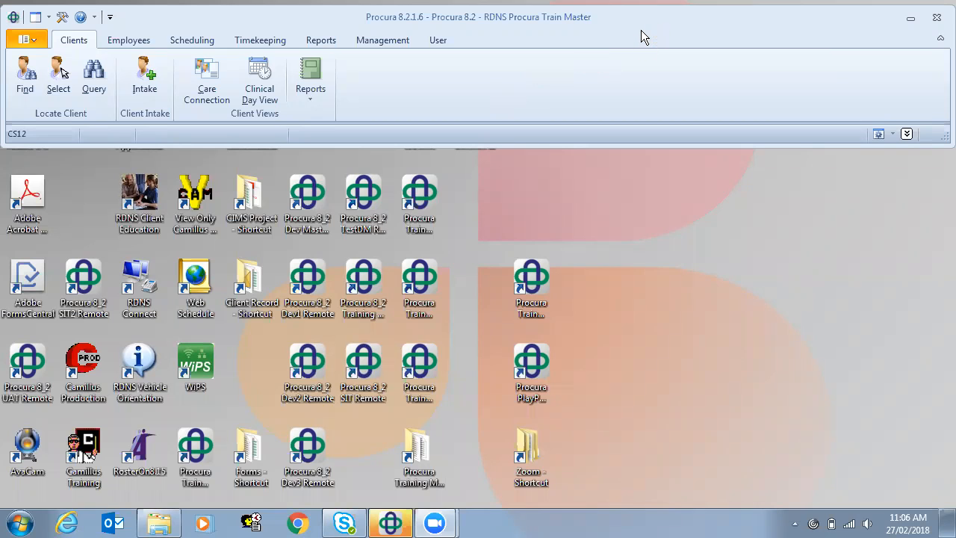
Find the employee schedule by last name CS12 and open the matching employee's schedule.
click(189, 34)
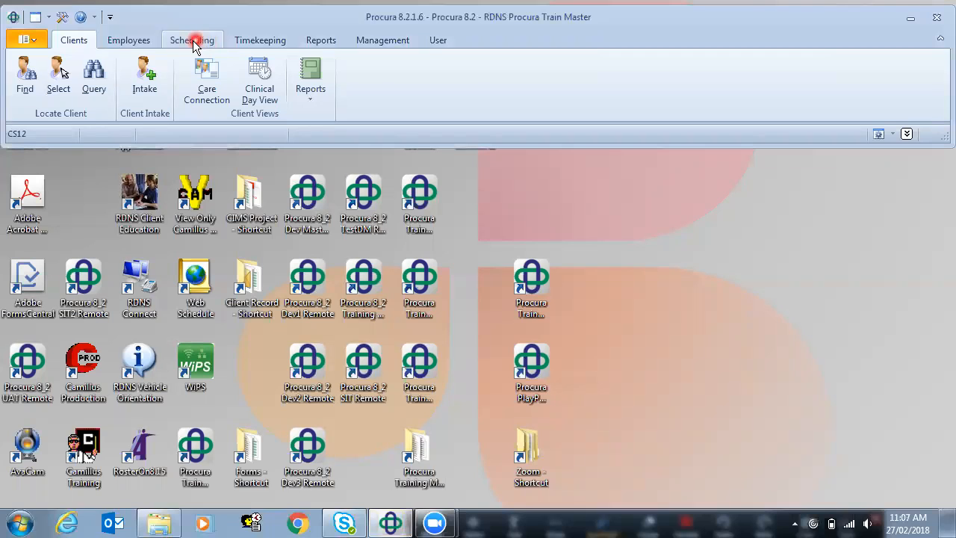
click(193, 40)
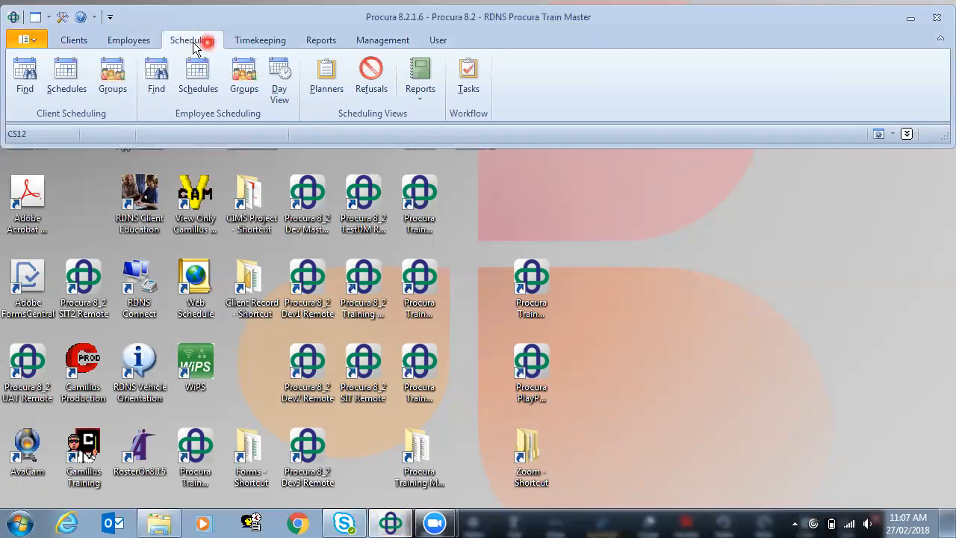
click(155, 98)
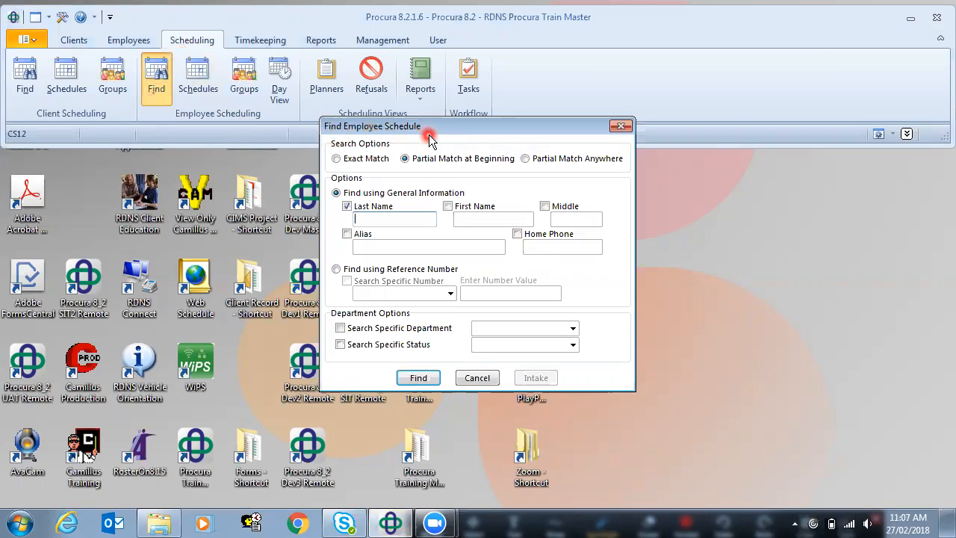
click(378, 220)
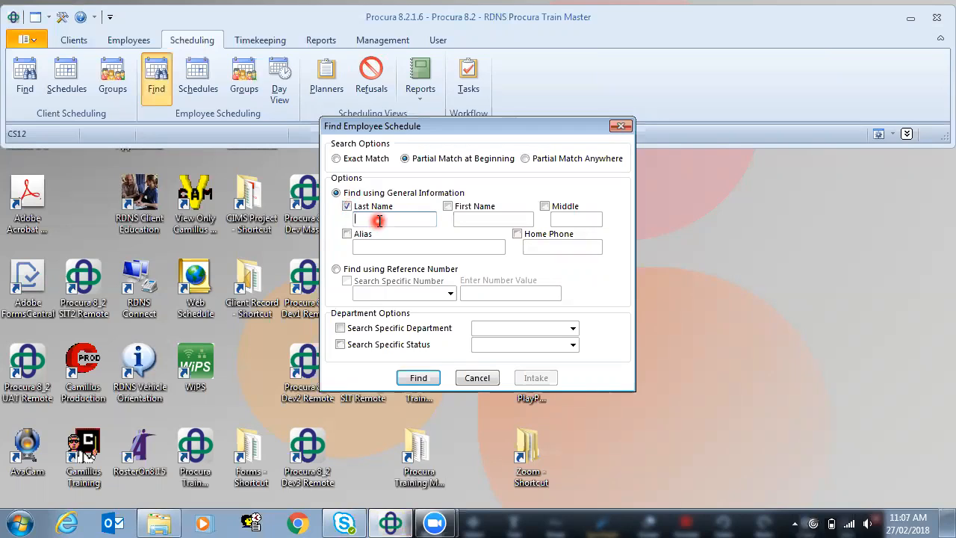
text(CS12)
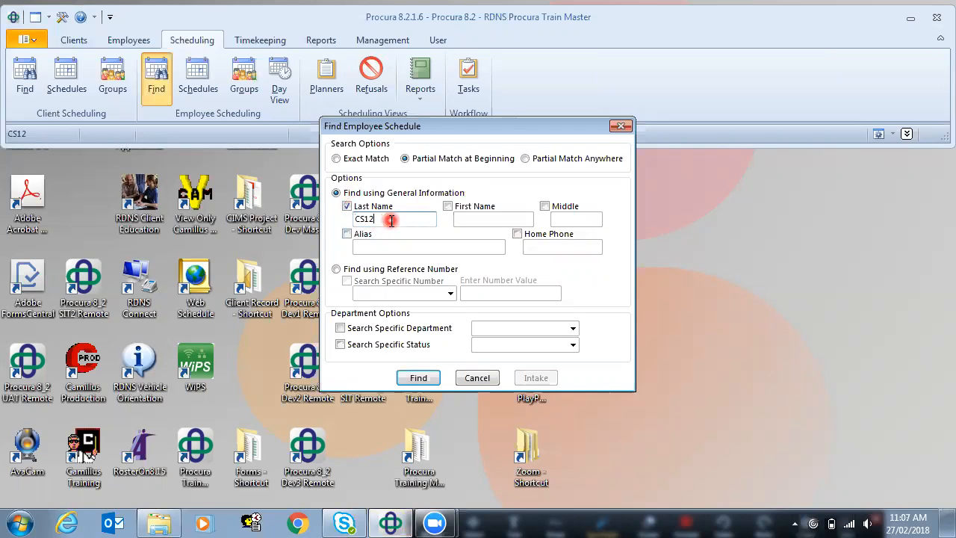
click(435, 378)
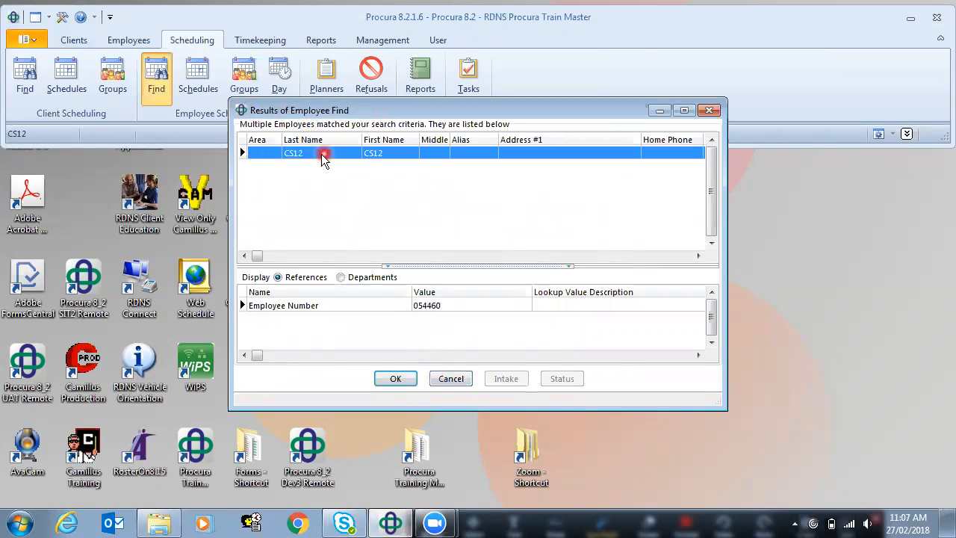
click(396, 380)
click(407, 380)
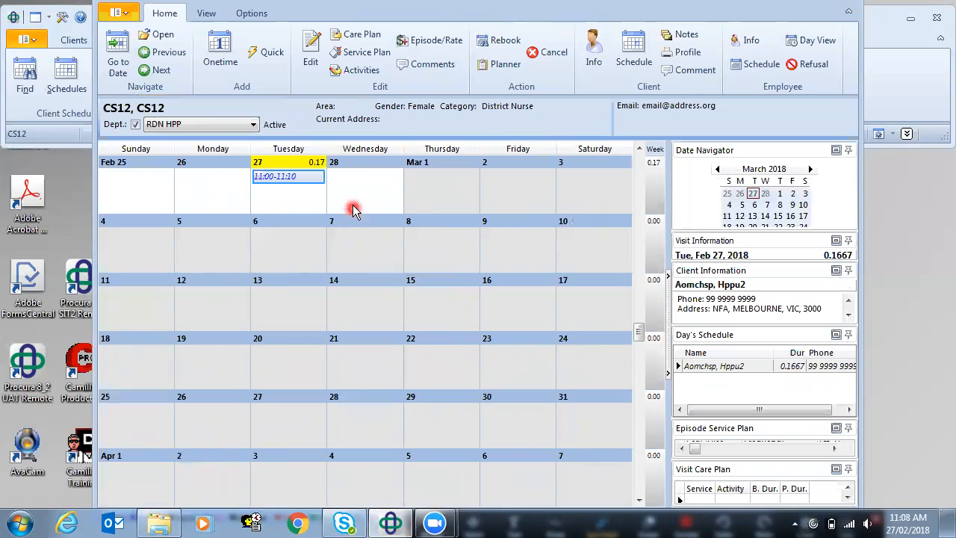
Start a quick visit on 27 February 2018 and add the Comments and Care Plan fields to its intake form.
click(291, 200)
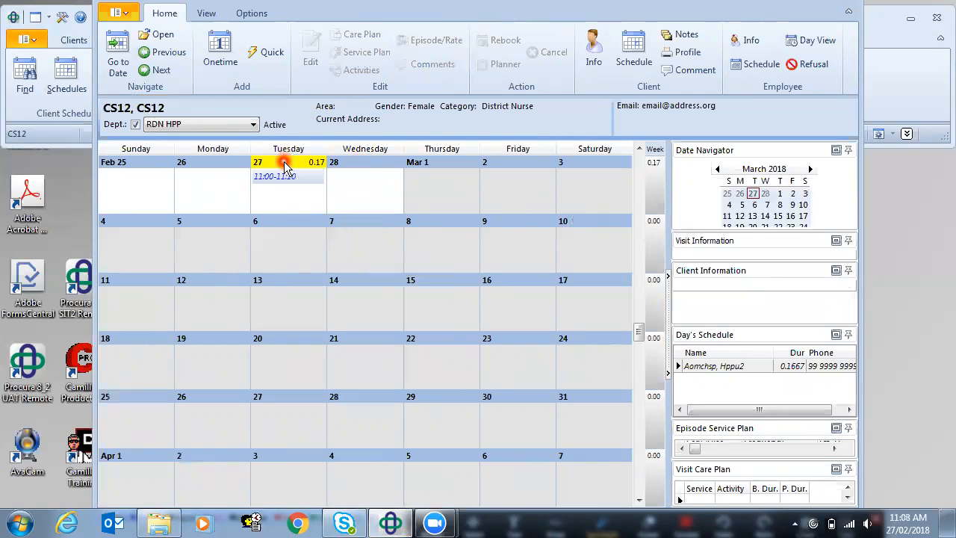
click(272, 58)
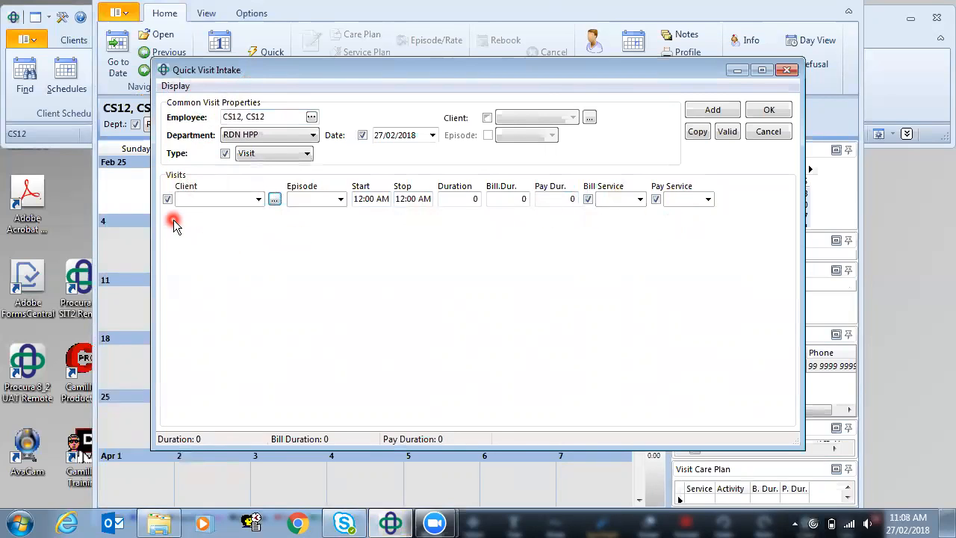
click(175, 86)
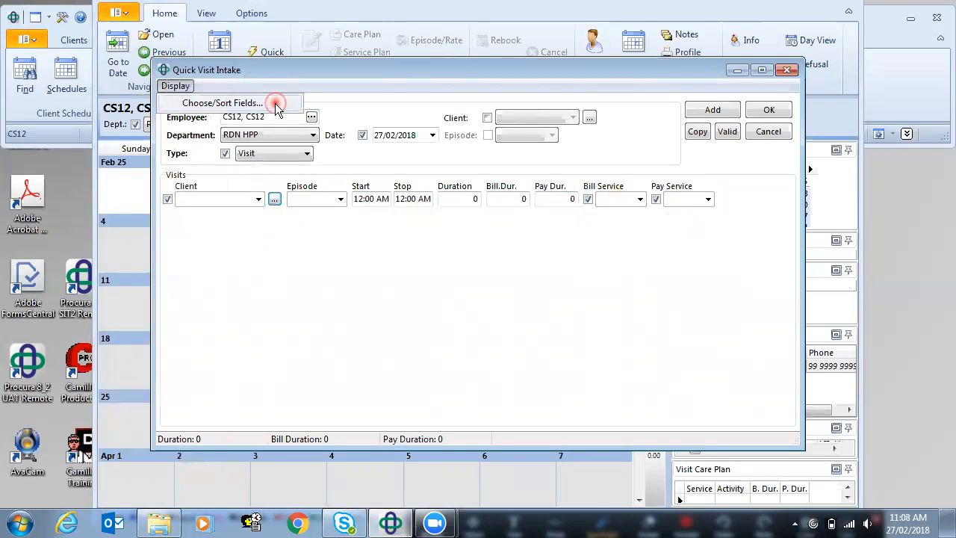
click(277, 104)
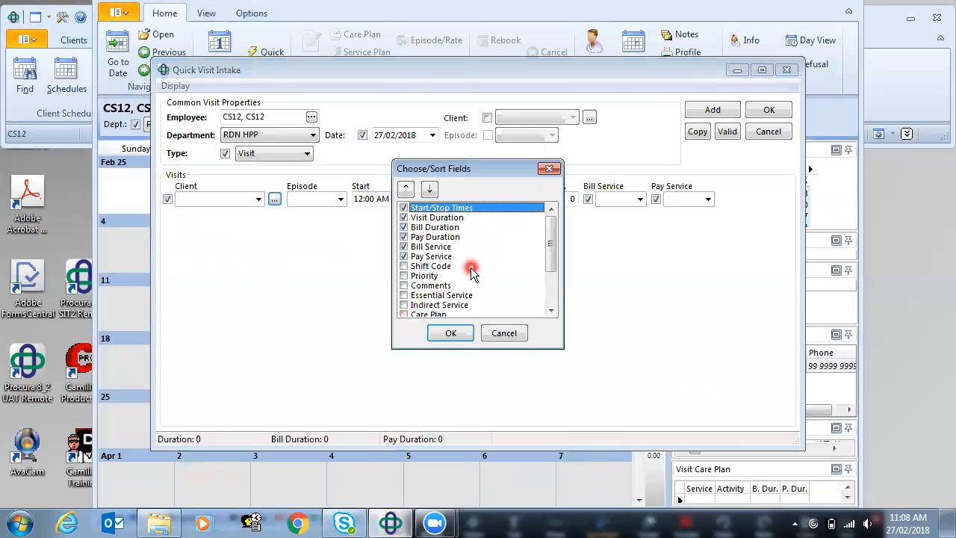
click(404, 285)
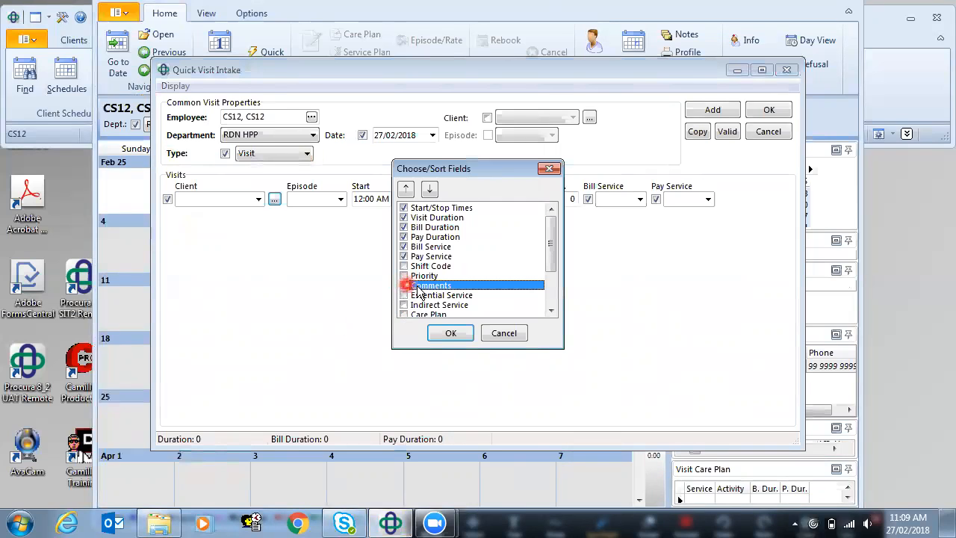
click(551, 309)
click(550, 310)
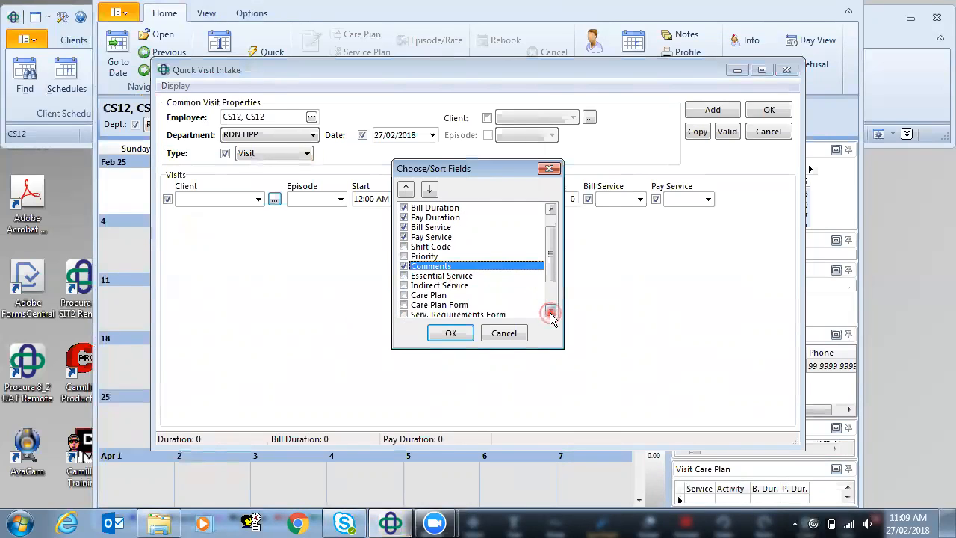
click(404, 296)
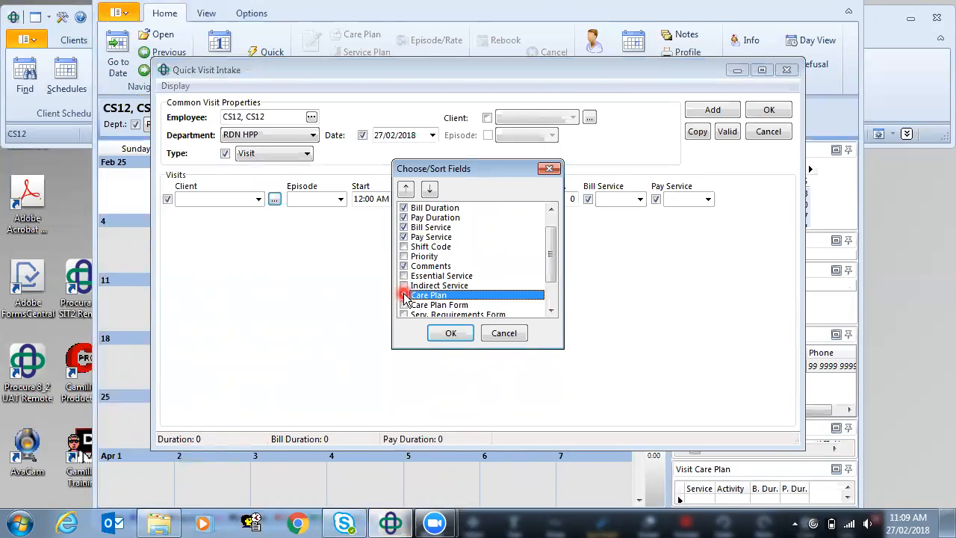
click(462, 333)
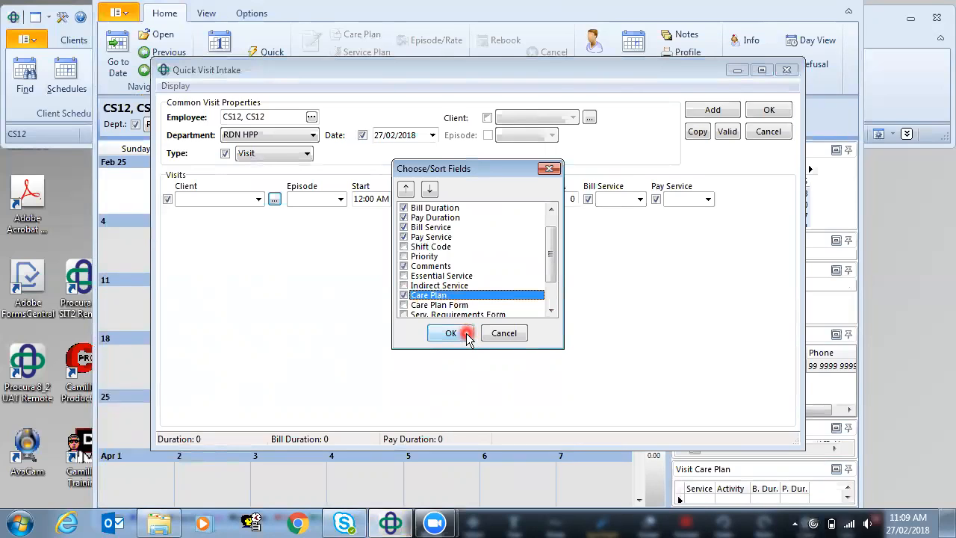
click(451, 334)
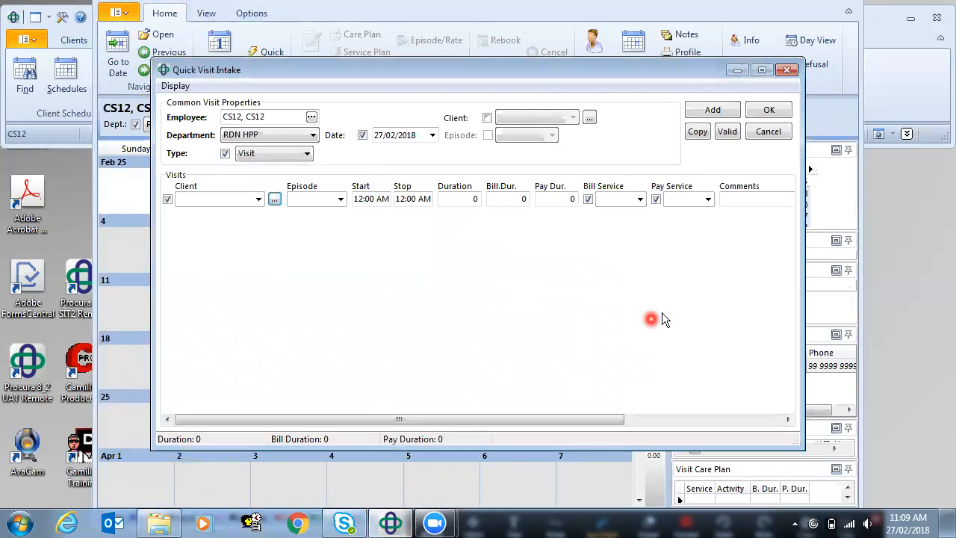
drag(613, 418, 733, 422)
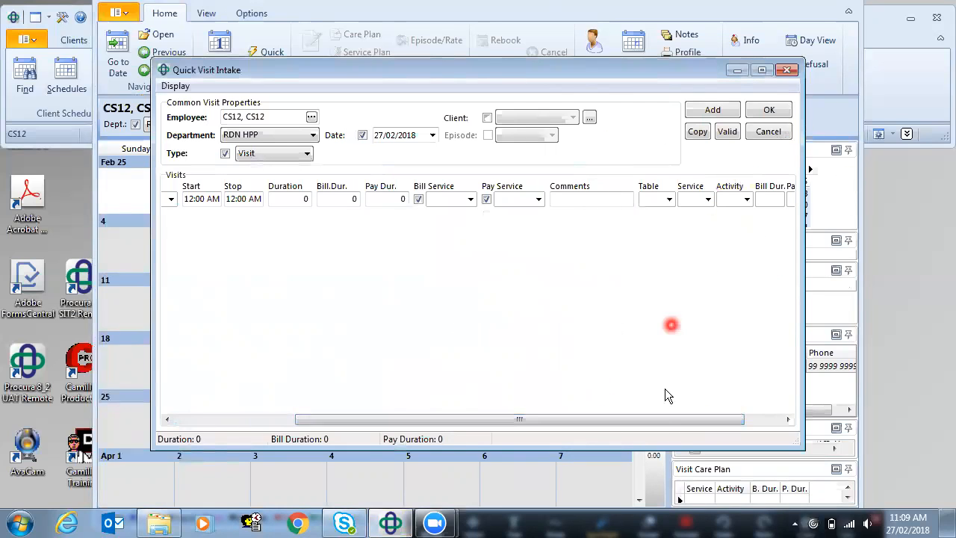
drag(664, 420, 309, 438)
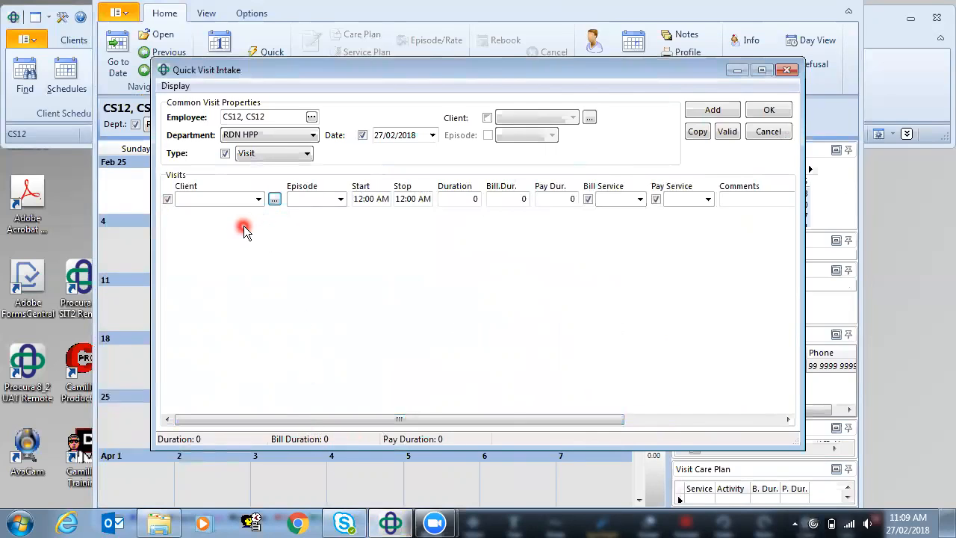
Look up the unregistered client AOMPYP, HPPU2 for the visit and assign the PYPHPP episode.
click(274, 200)
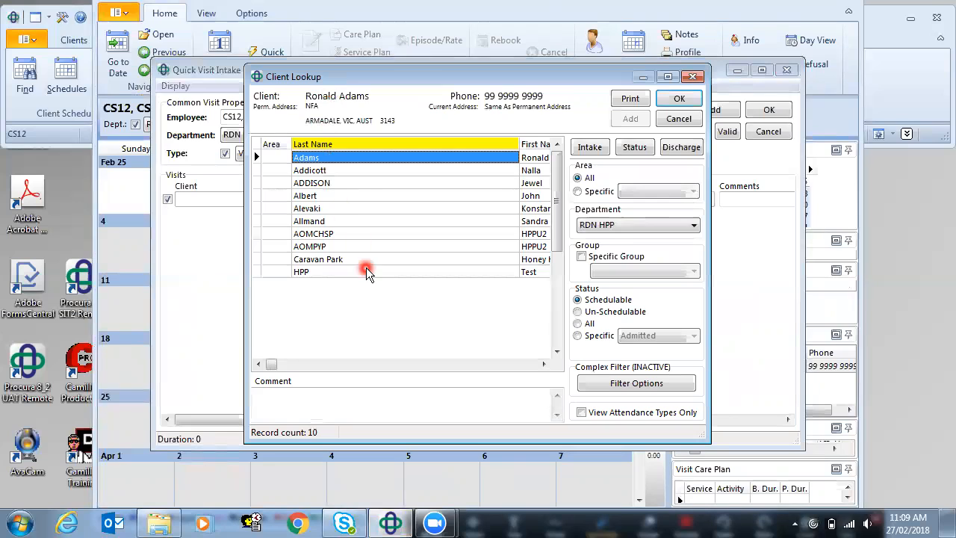
drag(556, 214, 545, 182)
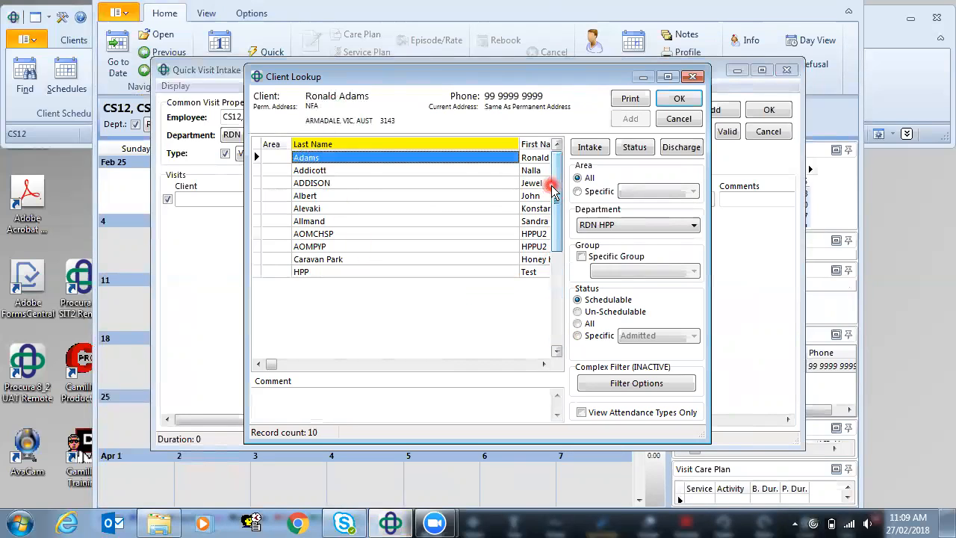
click(312, 261)
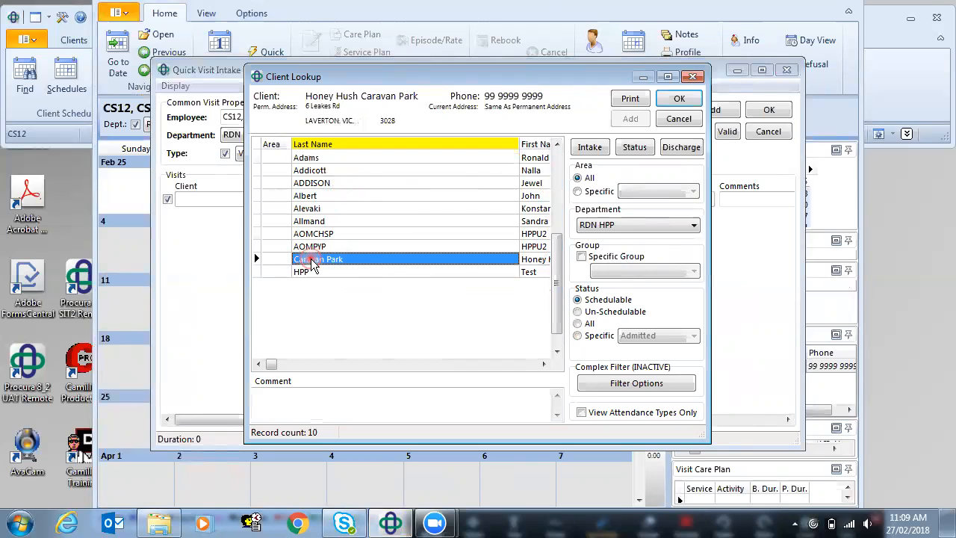
click(345, 234)
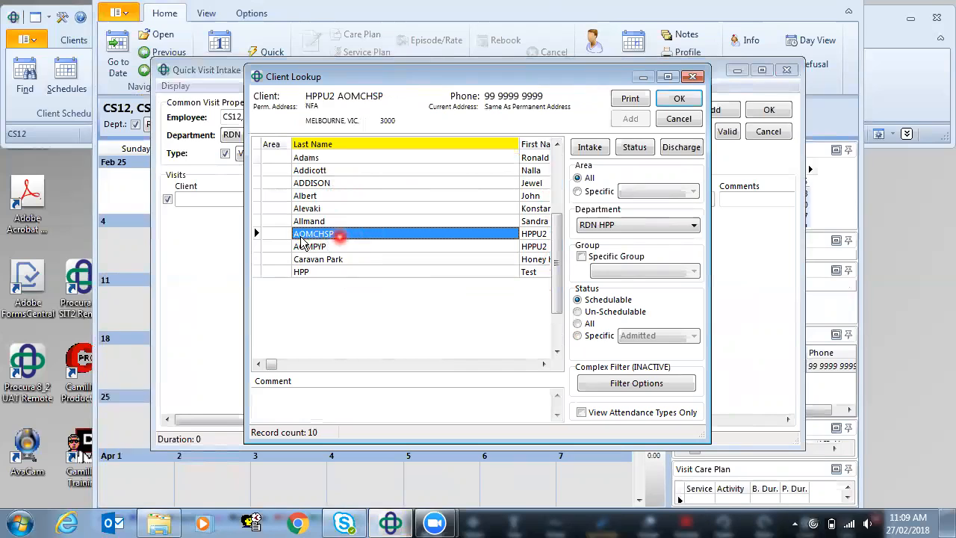
click(316, 248)
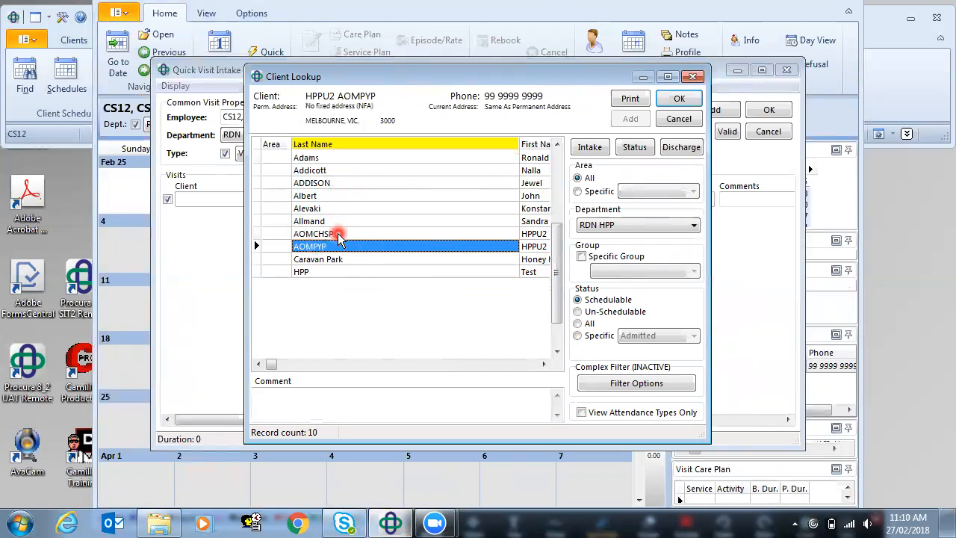
click(337, 235)
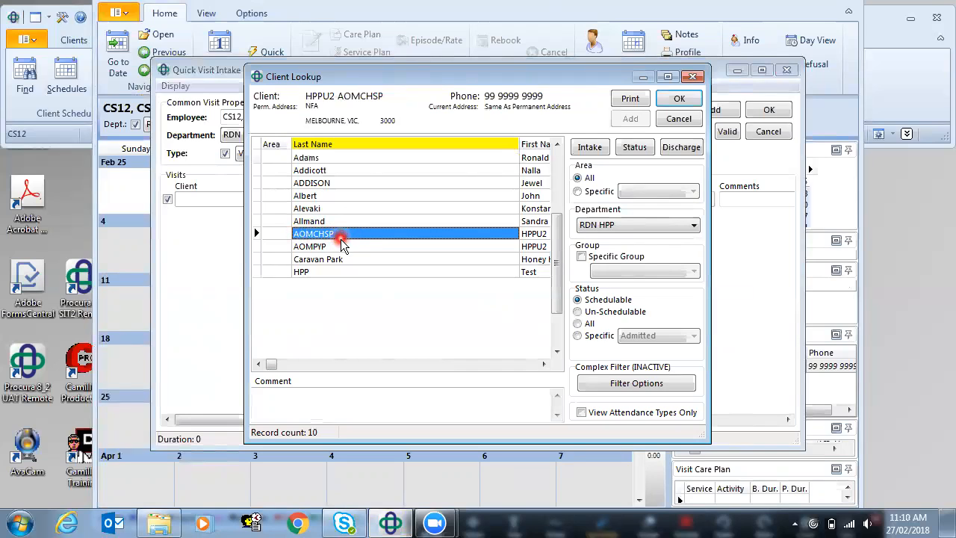
click(337, 246)
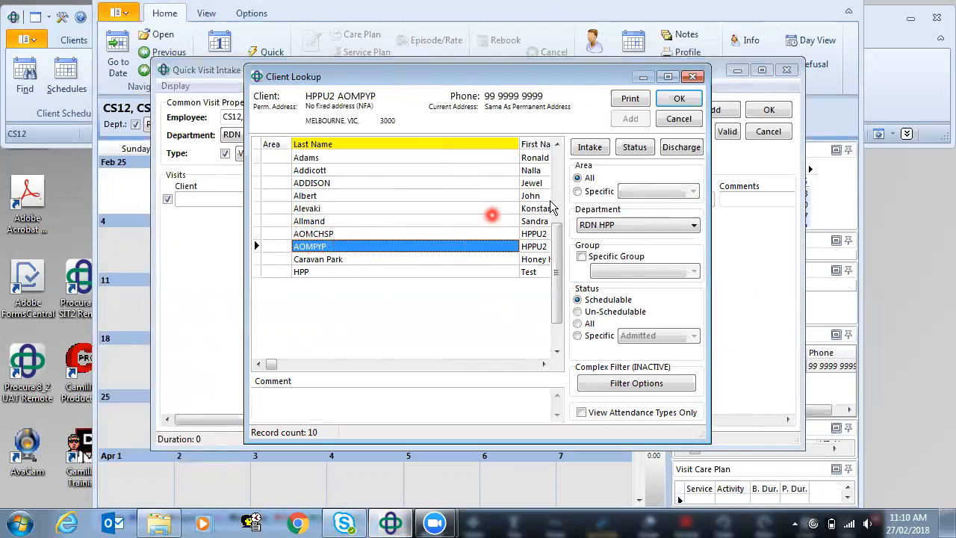
click(663, 100)
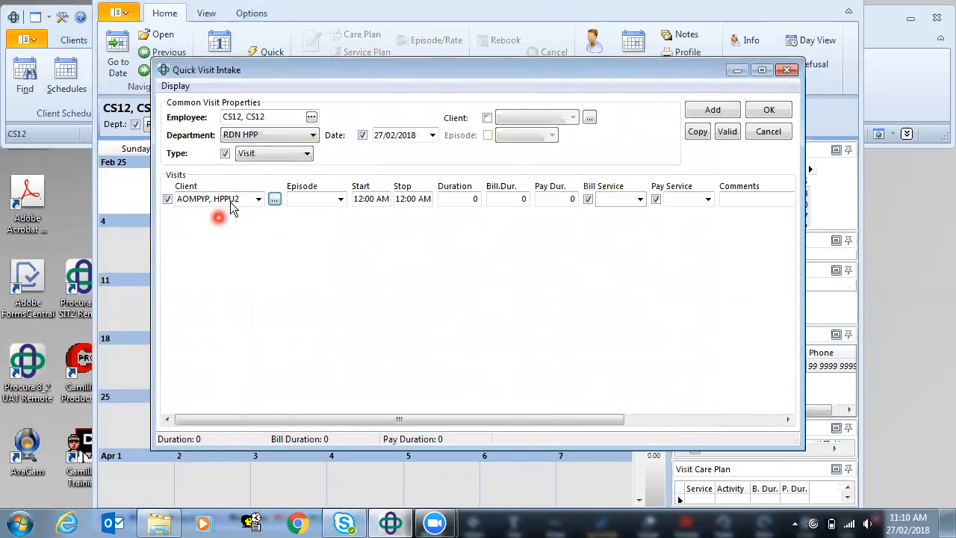
click(340, 201)
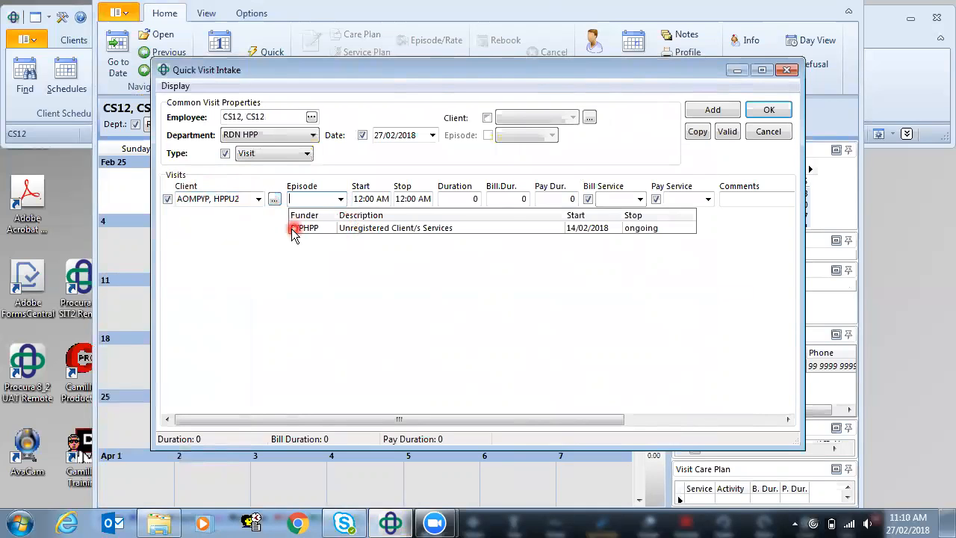
click(384, 228)
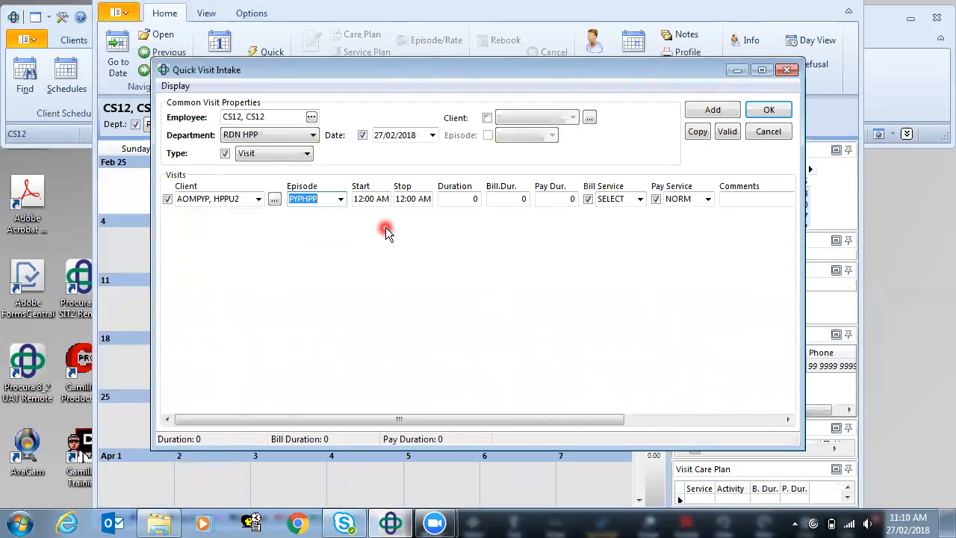
Set the visit's start time to 10:00 AM and its stop time to 10:30 AM.
click(357, 198)
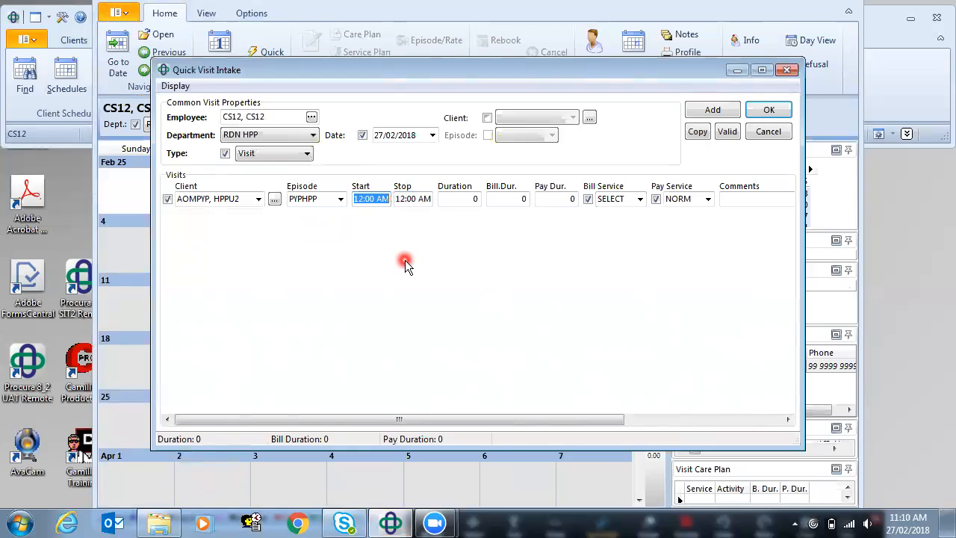
text(1000)
key(Tab)
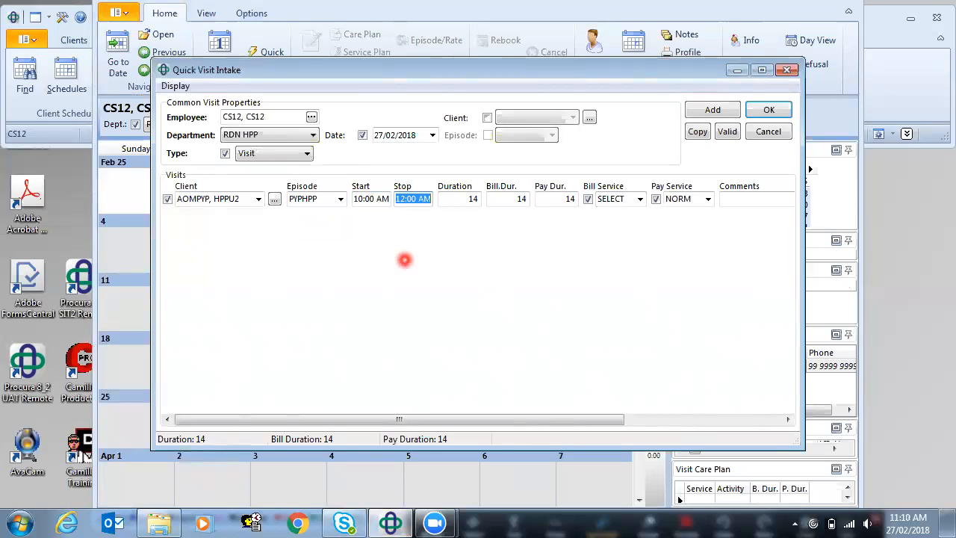
text(1)
key(Tab)
key(Tab)
key(Tab)
key(Tab)
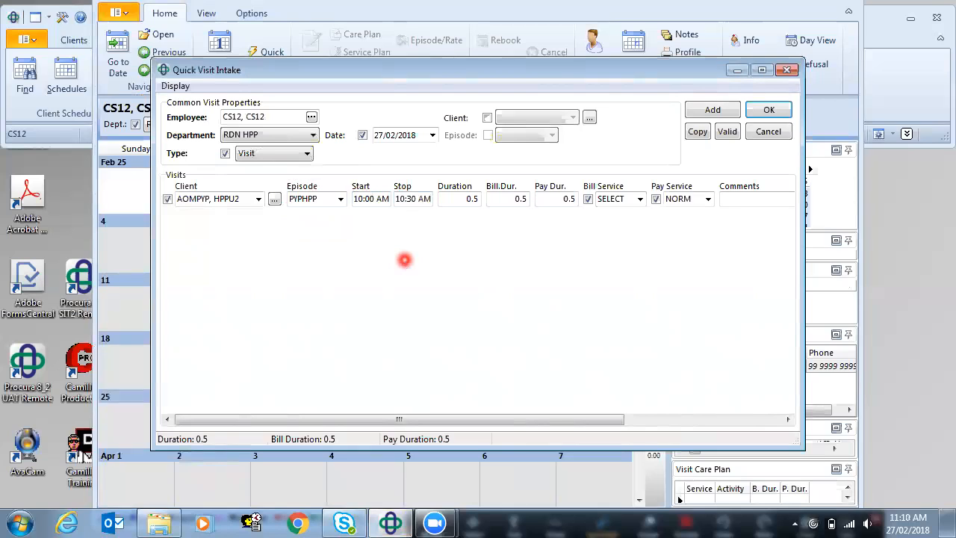
key(Tab)
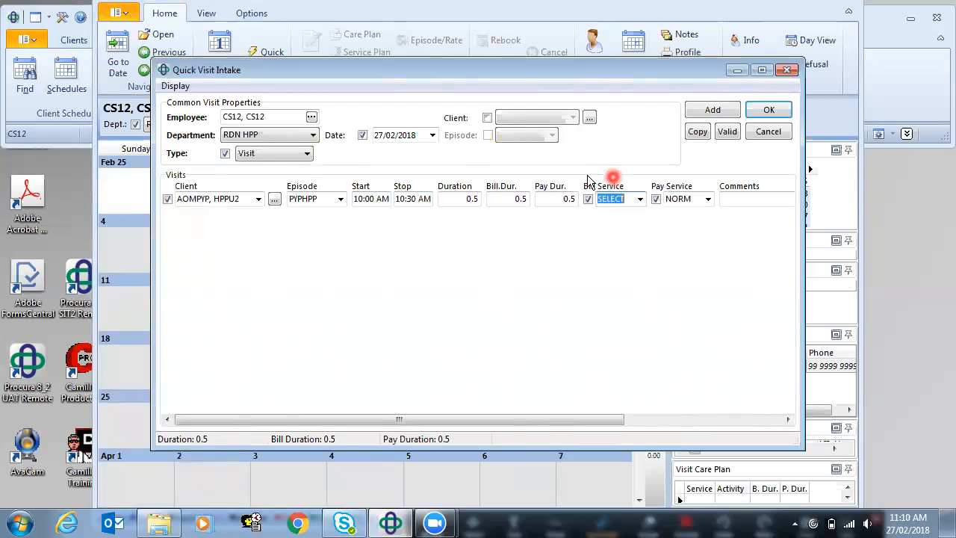
Set the visit's bill service to HPP89, Public rooming house.
click(640, 199)
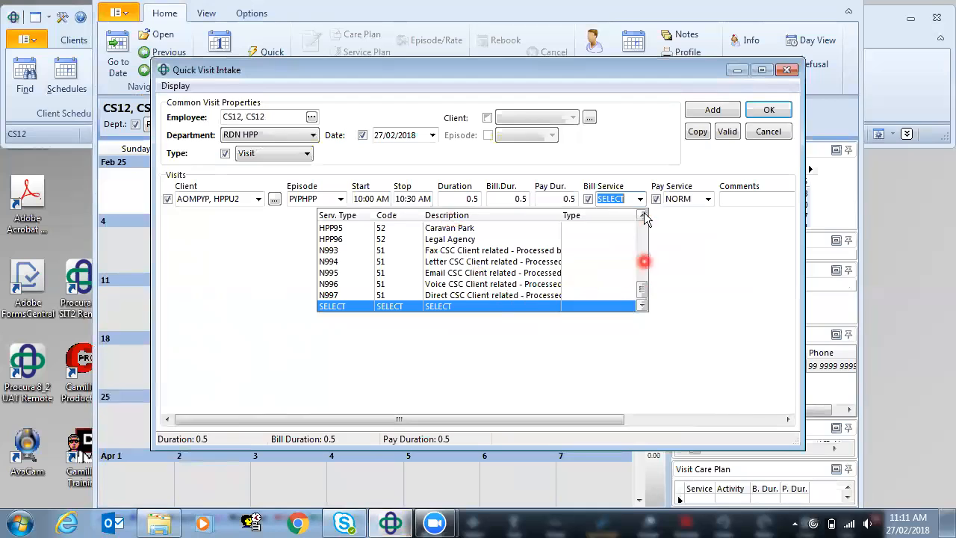
click(643, 216)
click(643, 215)
click(642, 216)
click(643, 216)
click(643, 216)
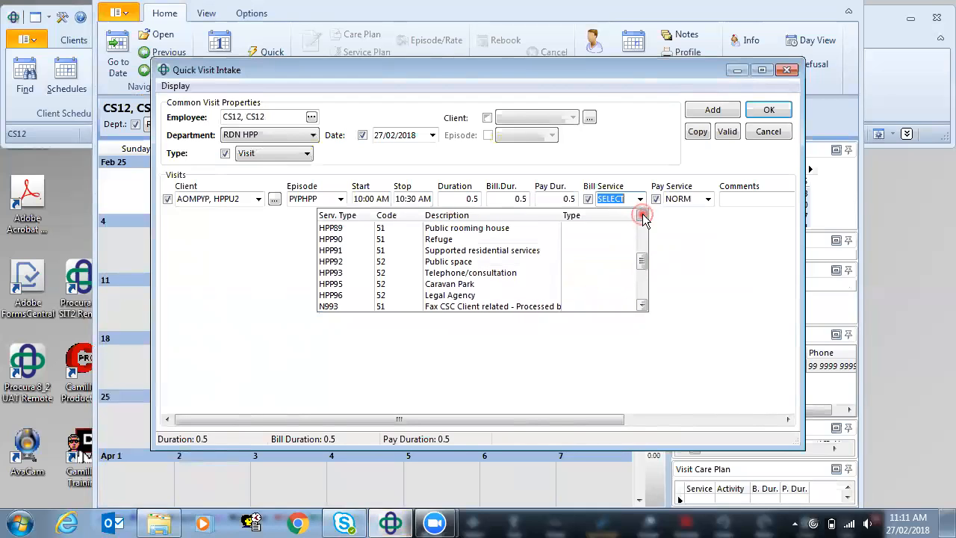
click(643, 216)
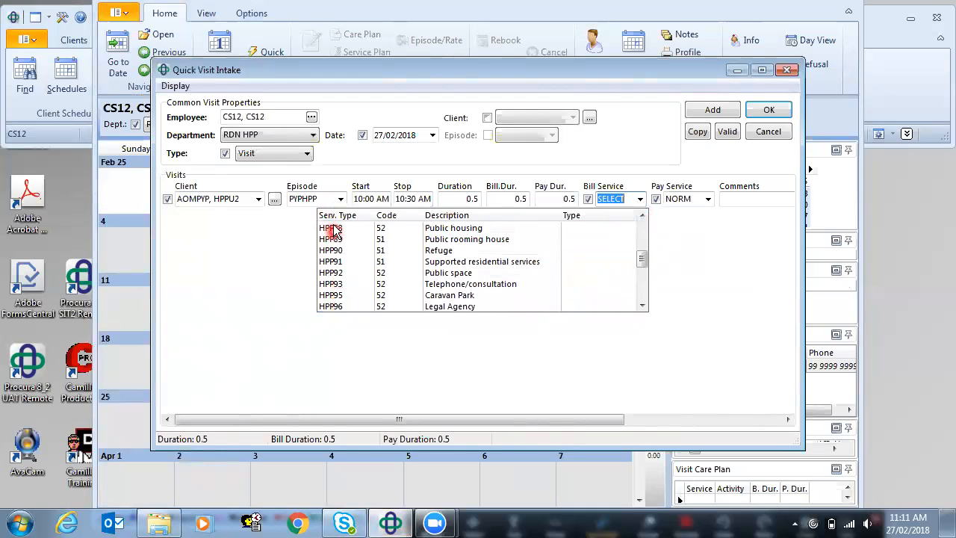
click(442, 239)
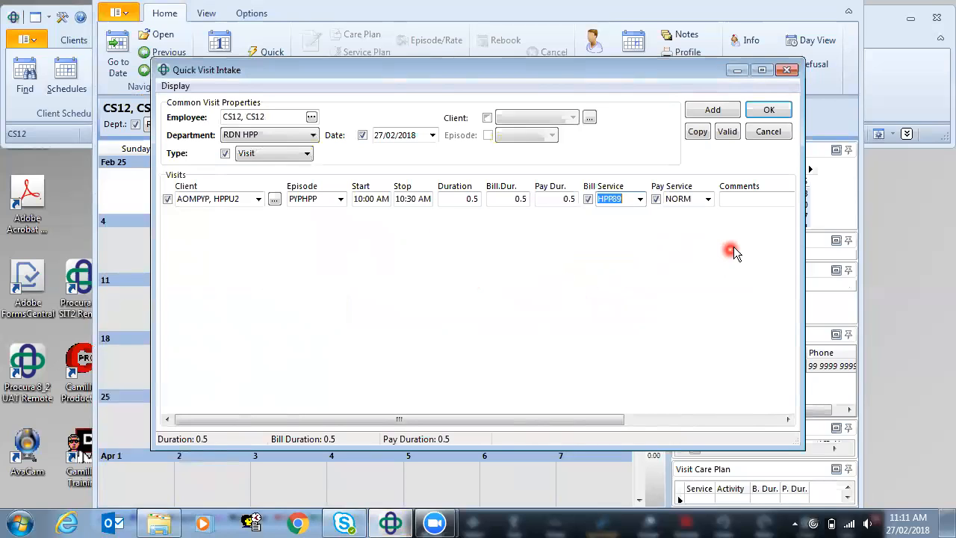
Enter the comment "attended clinical care" for the visit.
click(732, 198)
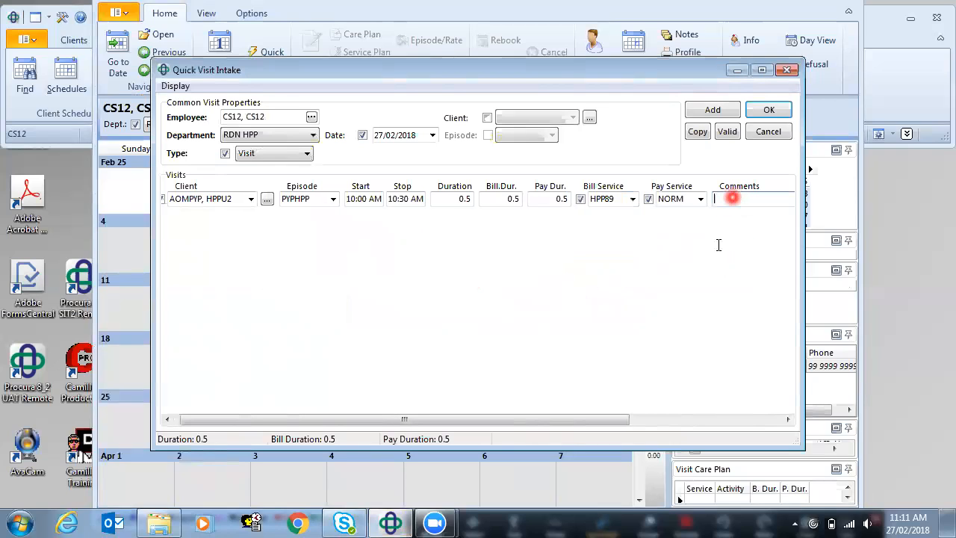
drag(619, 420, 760, 432)
click(530, 199)
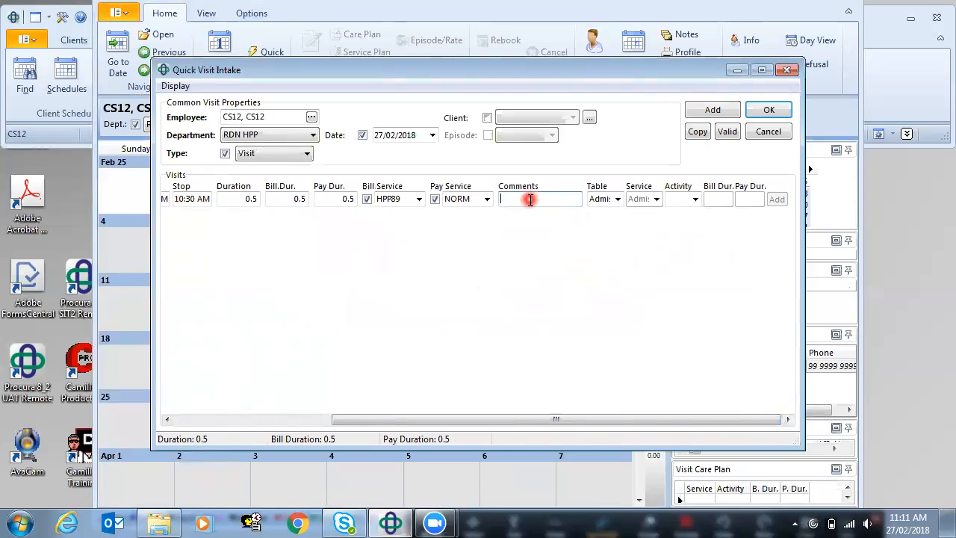
text(attended clinical care)
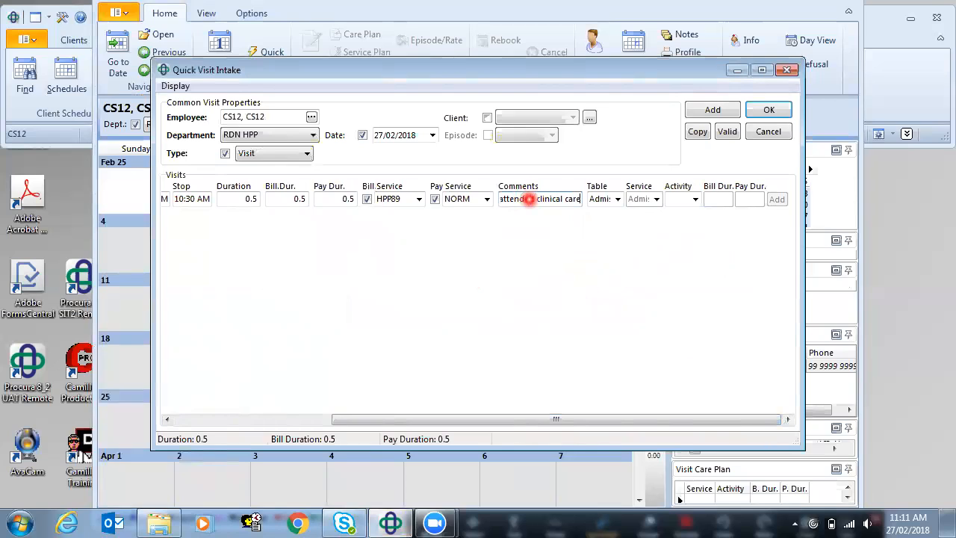
Set the visit's care plan table to HPP and add activity 56, Client care coord/collaborat.
click(617, 198)
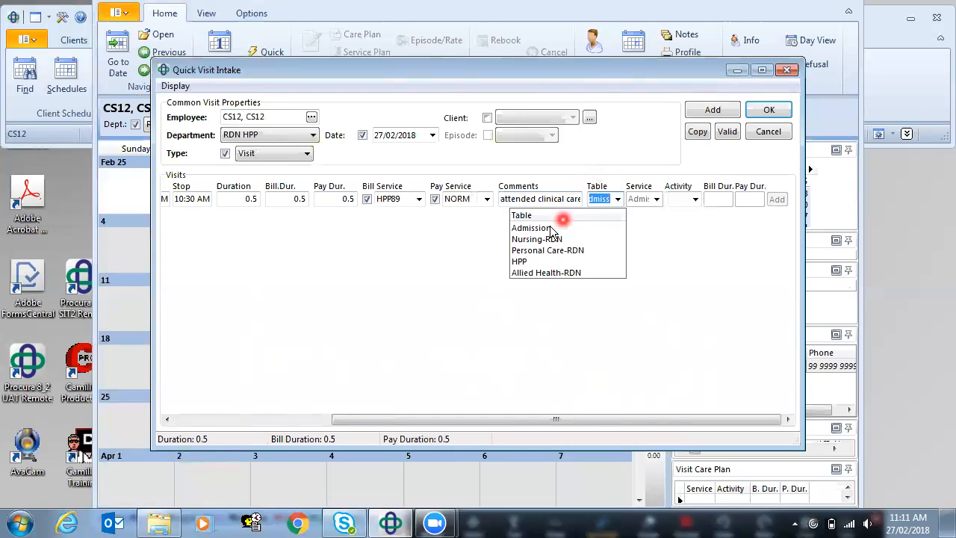
click(527, 262)
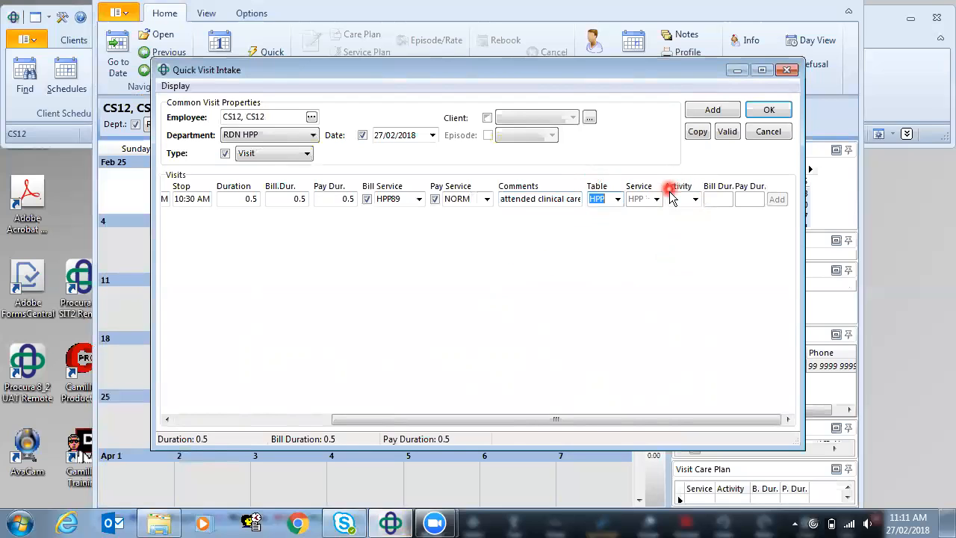
click(694, 201)
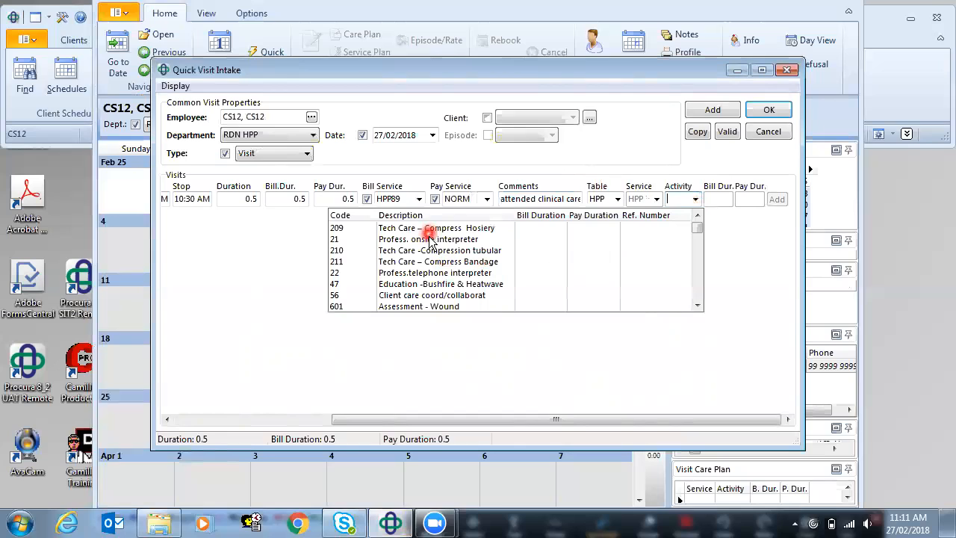
click(464, 296)
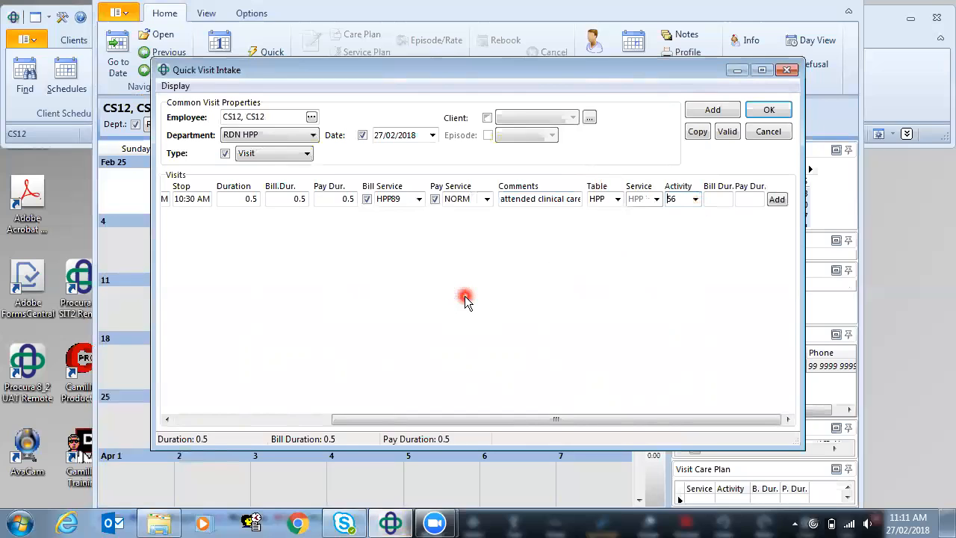
click(778, 200)
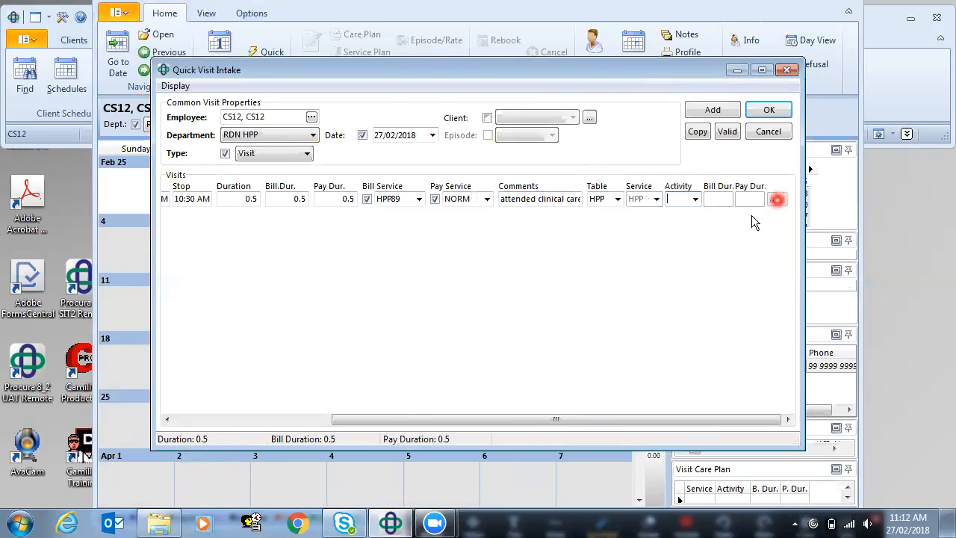
Add activity 80, Advocacy, to the visit's care plan.
click(694, 198)
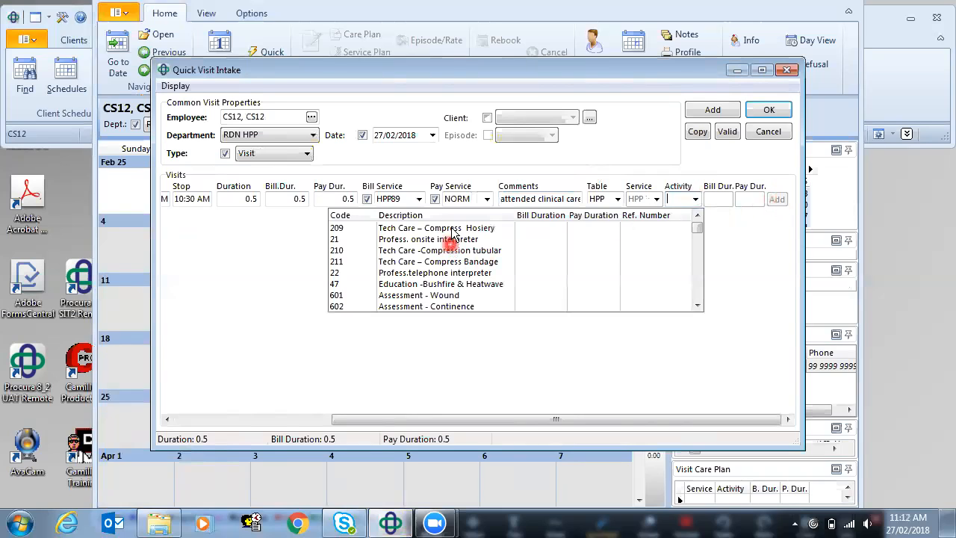
click(697, 305)
click(698, 304)
click(698, 305)
click(697, 305)
click(698, 305)
click(697, 304)
click(697, 305)
click(698, 305)
click(698, 305)
click(404, 284)
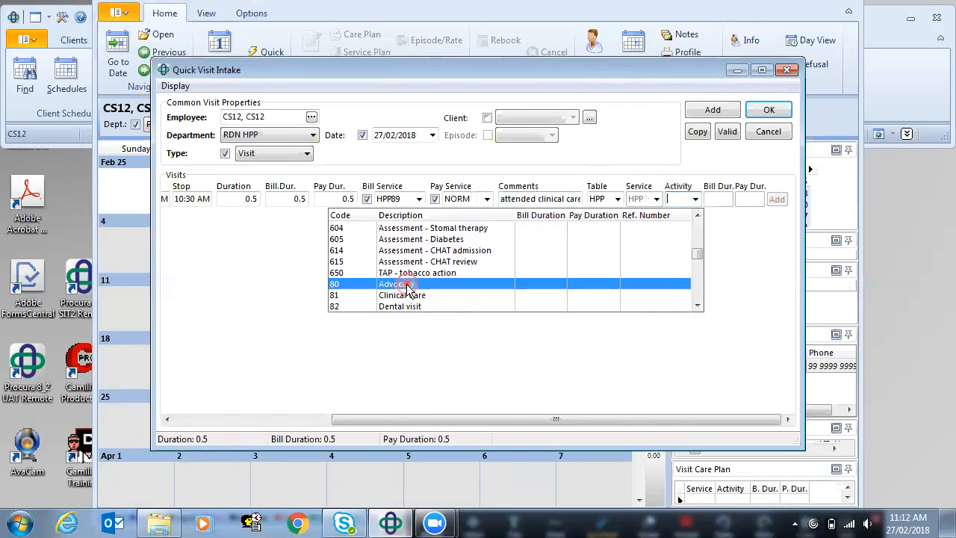
click(776, 200)
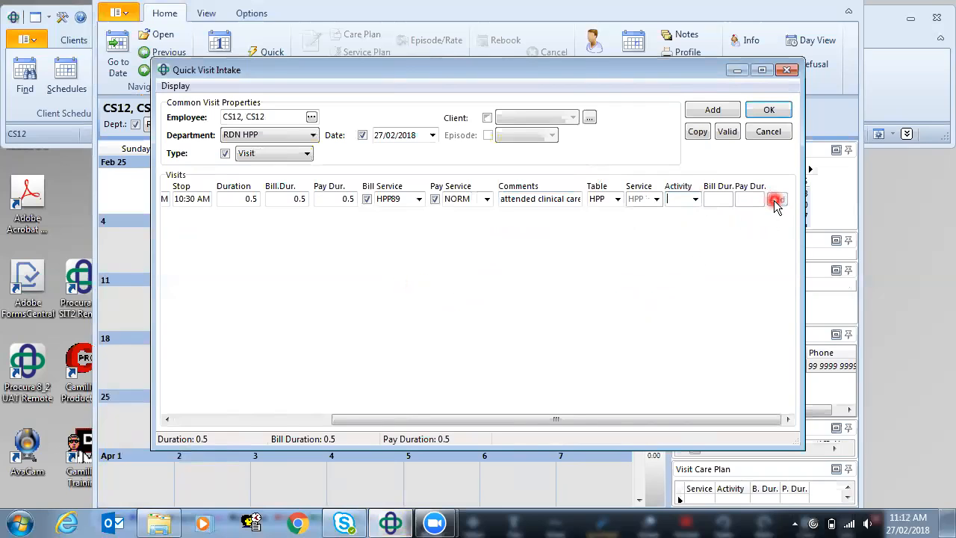
Add activity 113, Ref to - Financial Services, to the visit's care plan.
click(674, 214)
click(696, 200)
click(698, 264)
click(697, 281)
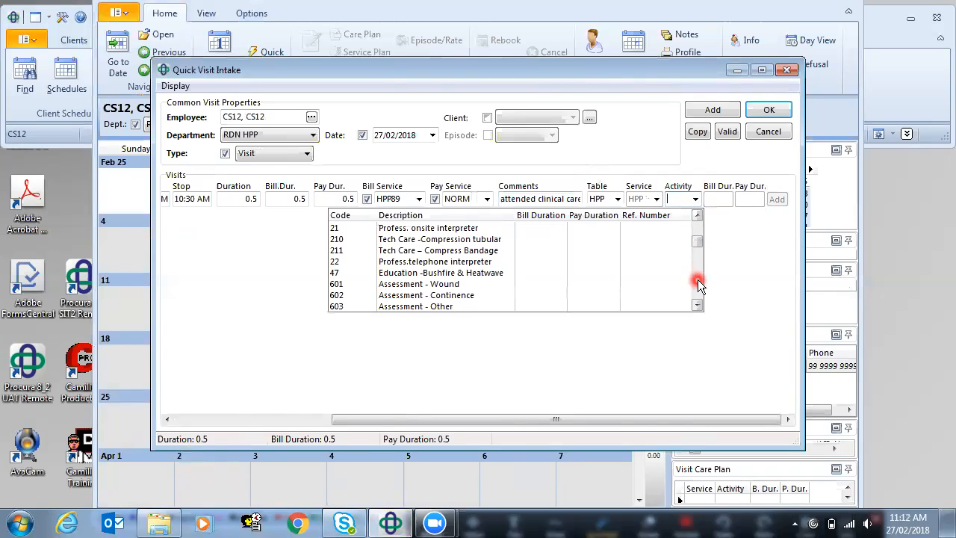
click(698, 283)
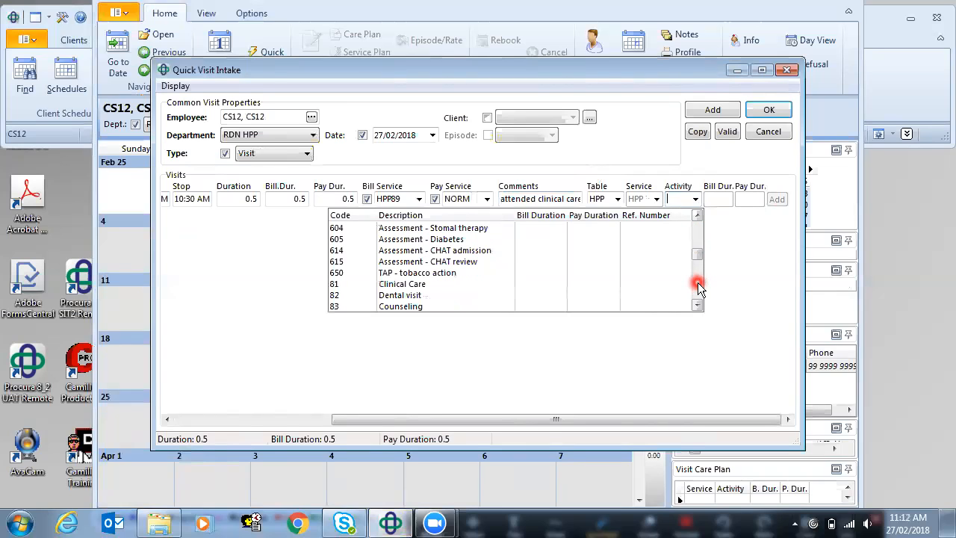
click(697, 306)
click(696, 305)
click(696, 306)
click(696, 306)
click(697, 305)
click(696, 306)
click(697, 306)
click(697, 306)
click(697, 305)
click(697, 305)
click(696, 306)
click(697, 305)
click(697, 305)
click(696, 306)
click(697, 305)
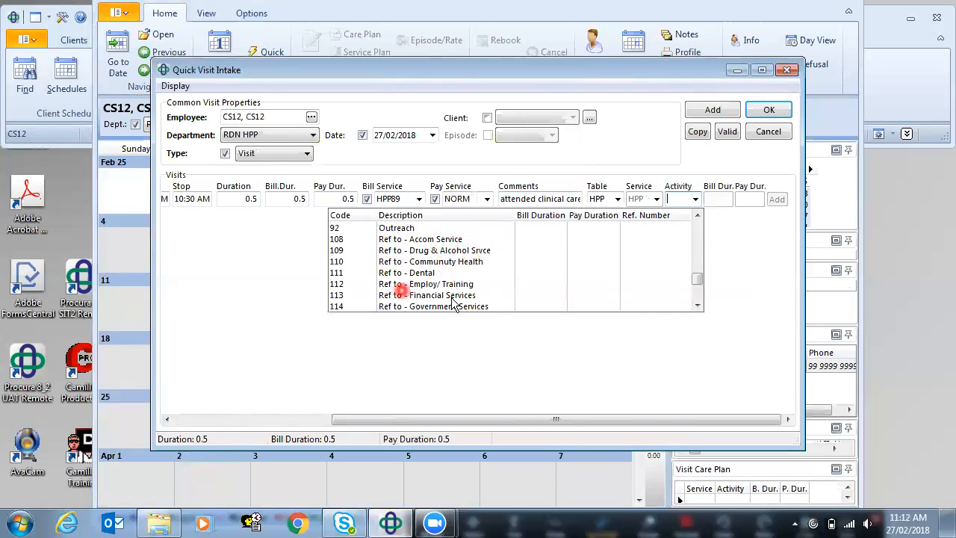
click(697, 305)
click(697, 305)
click(698, 304)
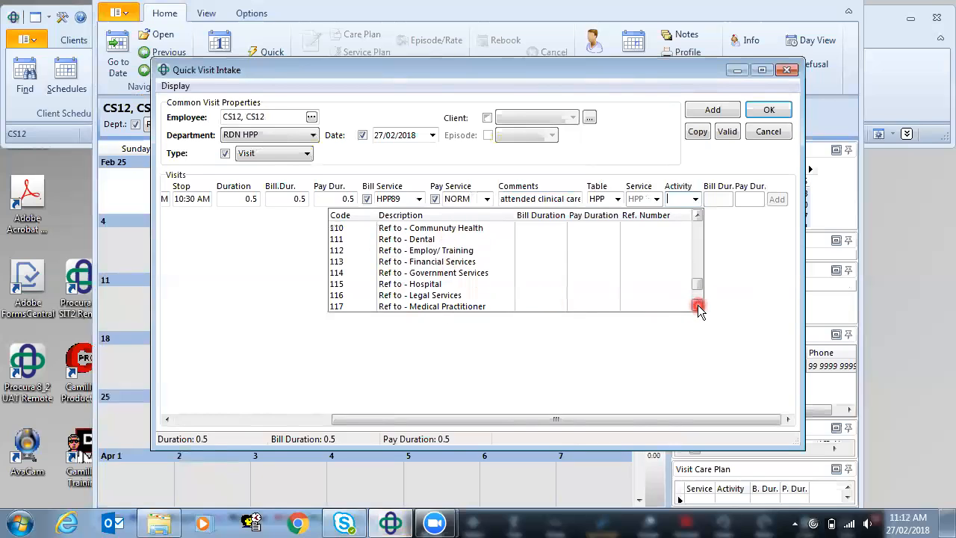
click(445, 264)
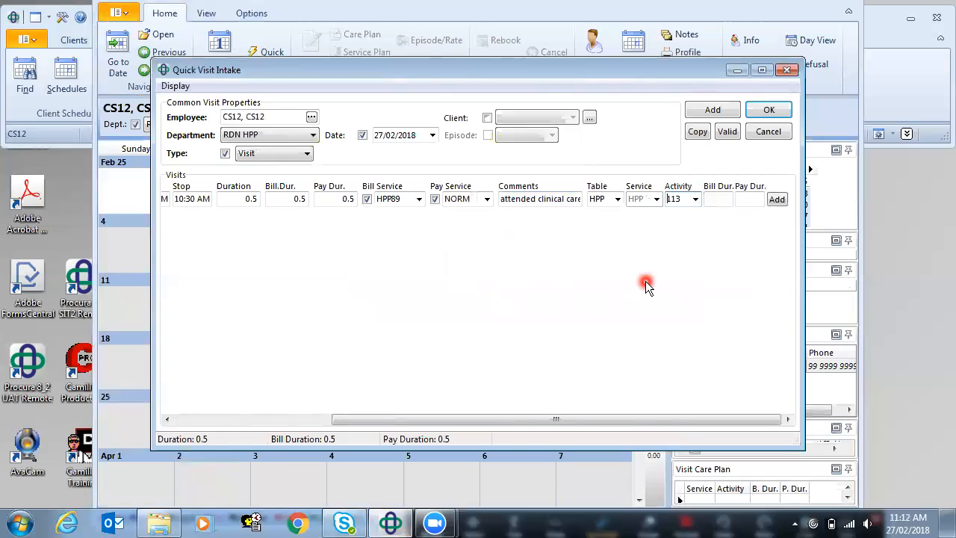
click(777, 200)
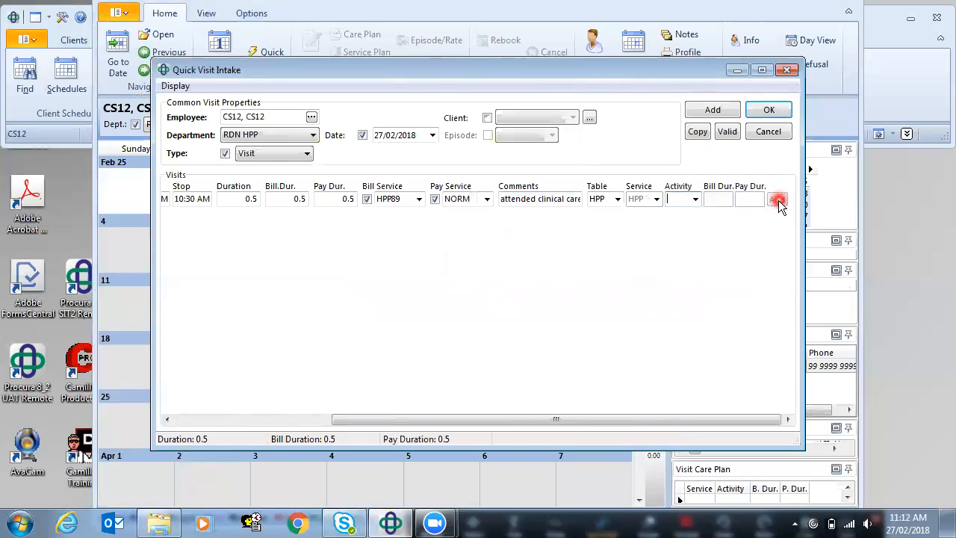
Choose activity 122, Ref to - Specialist Health, for the visit's care plan.
click(695, 201)
drag(694, 224, 699, 288)
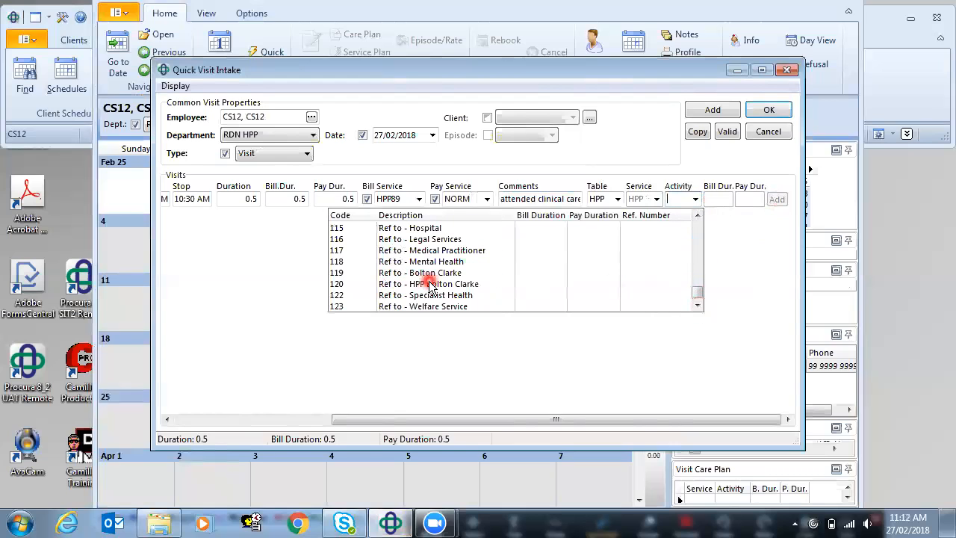
click(454, 295)
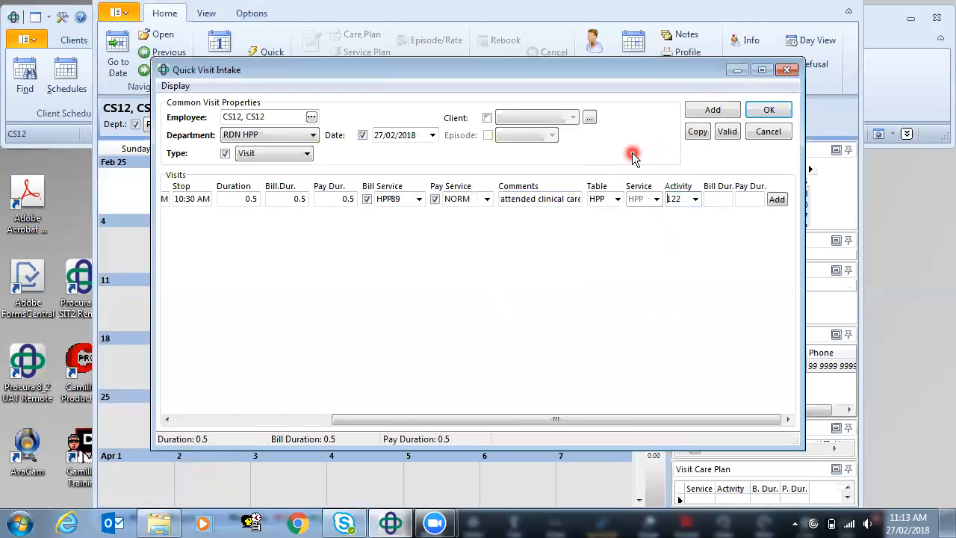
Add a second visit for the unregistered client AOMCHSP, HPPU2 and assign the CHSPHPP episode.
click(732, 114)
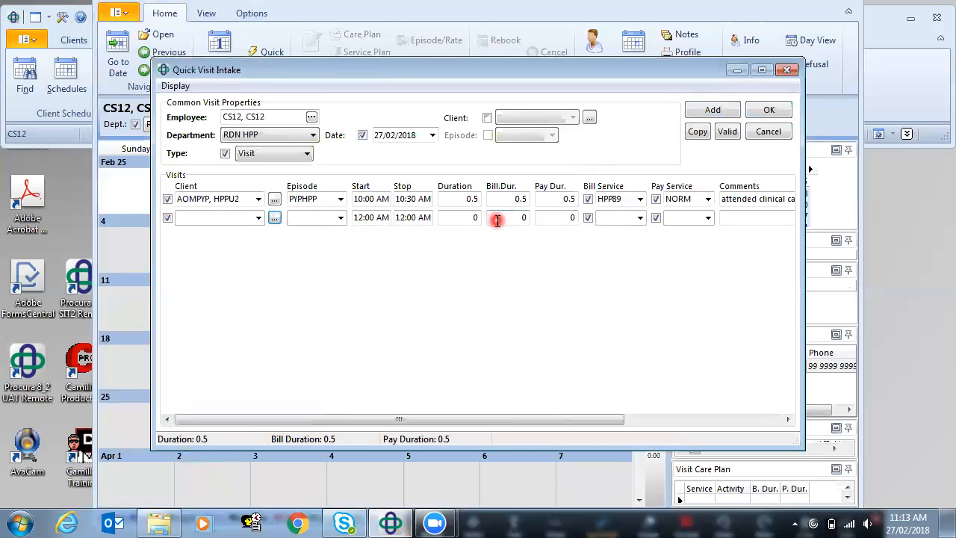
click(273, 217)
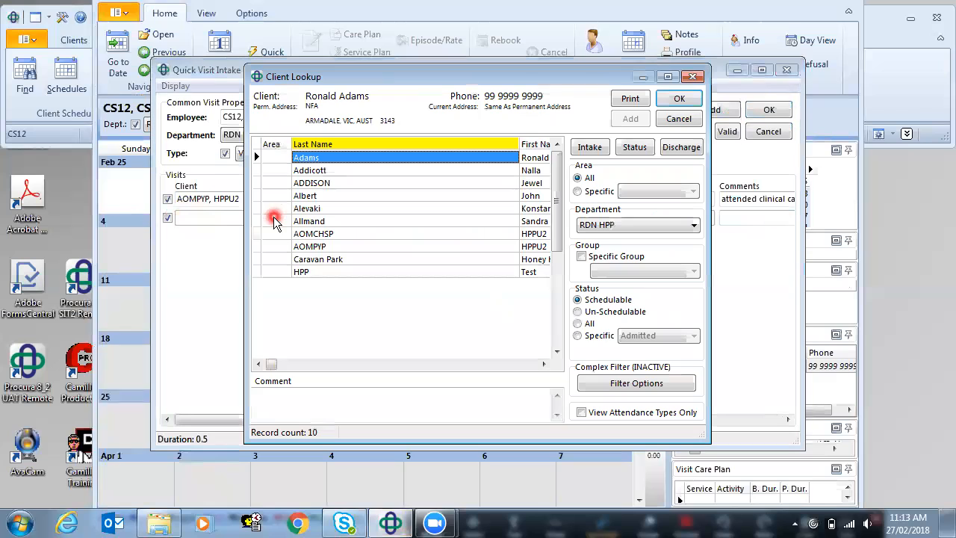
click(336, 236)
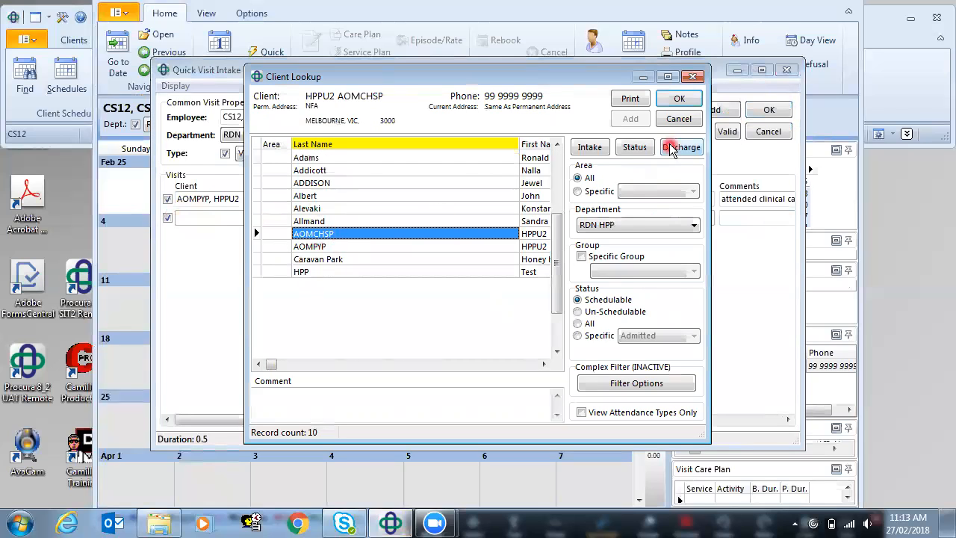
click(678, 100)
click(341, 222)
click(350, 248)
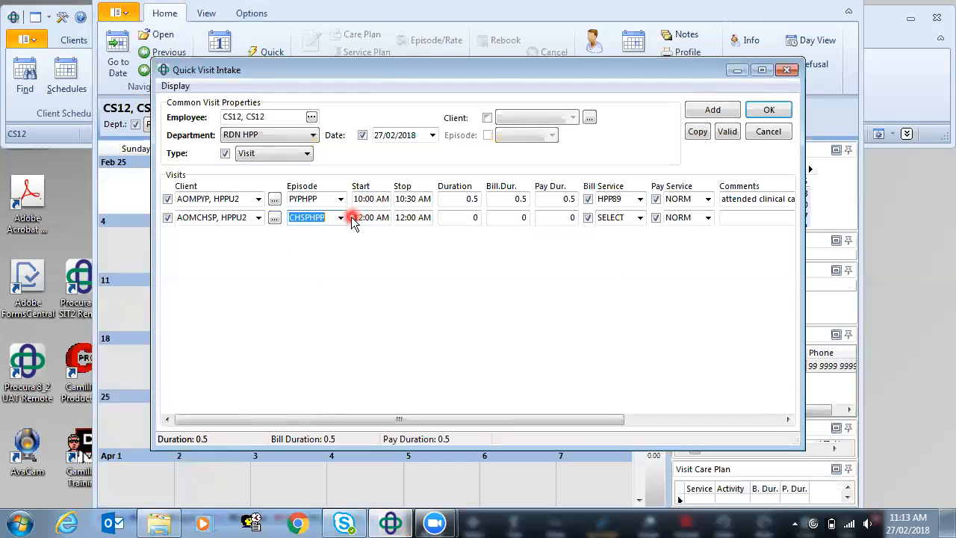
Set the second visit's start time to 11:00 AM and its stop time to 11:30 AM.
click(354, 217)
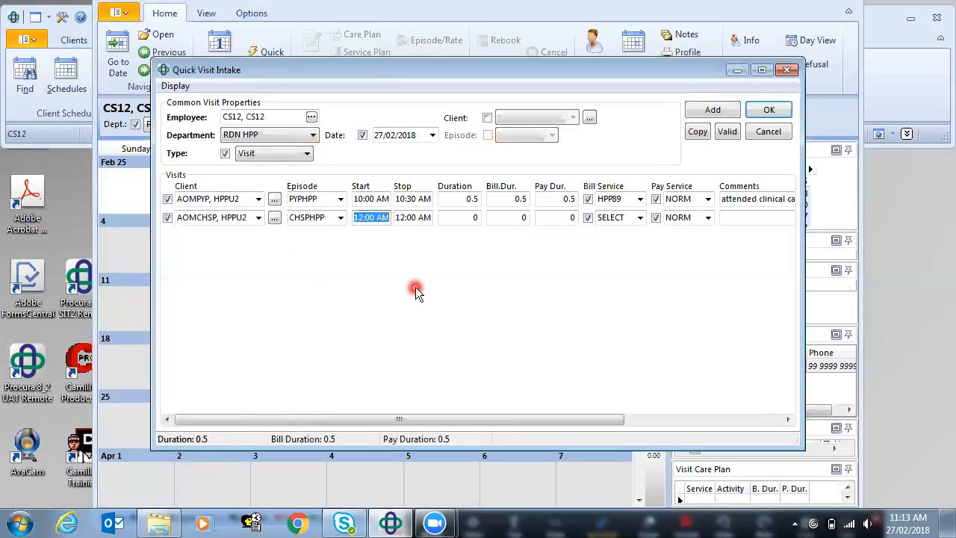
text(1100)
key(Tab)
text(11:)
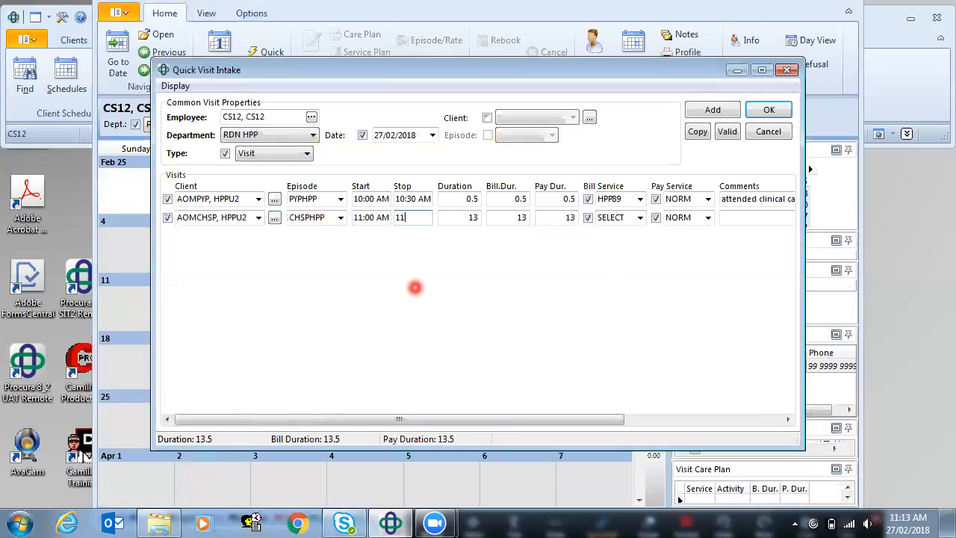
text(30)
key(Tab)
key(Tab)
key(Tab)
key(Tab)
key(Tab)
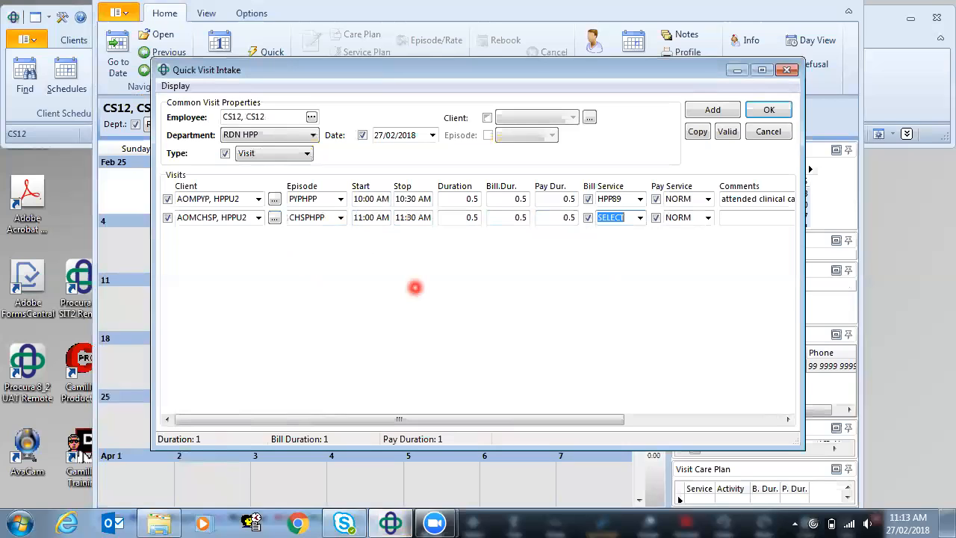
Set the second visit's bill service to HPP93, Telephone/consultation.
click(640, 218)
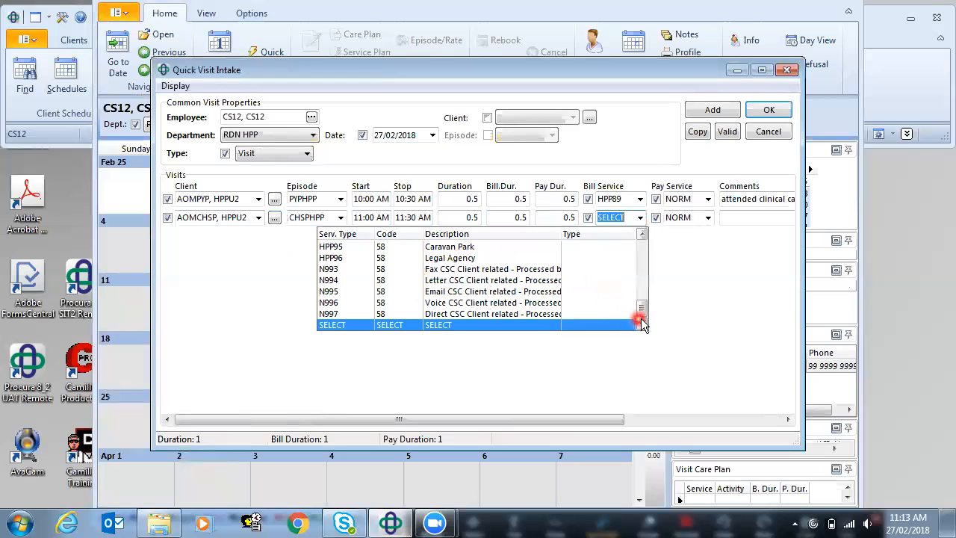
scroll(644, 282, up, 1)
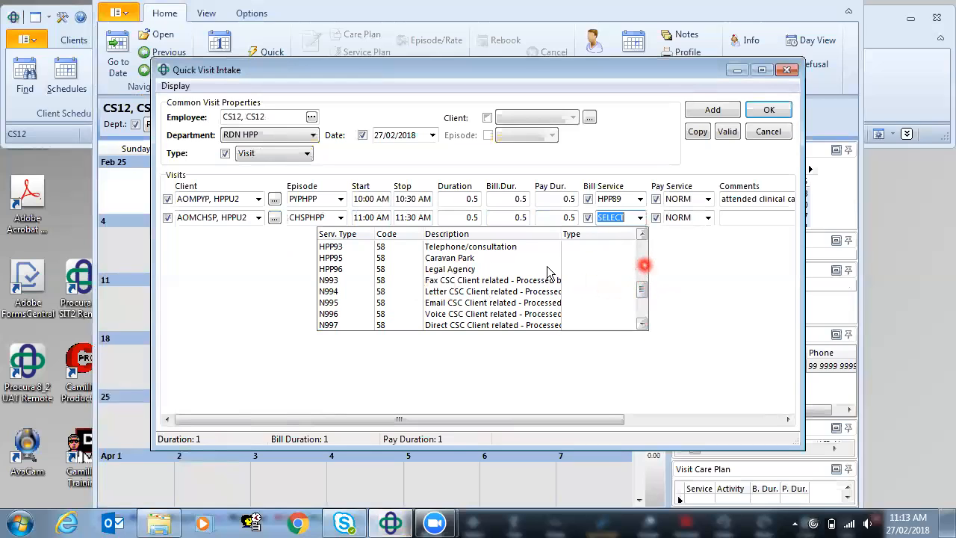
click(455, 247)
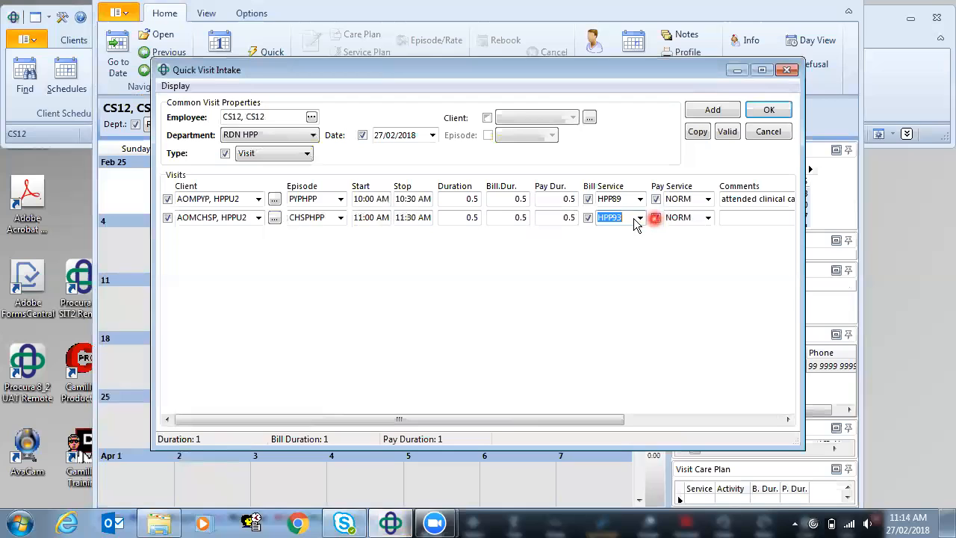
Enter the comment "phone to client" for the second visit.
click(719, 423)
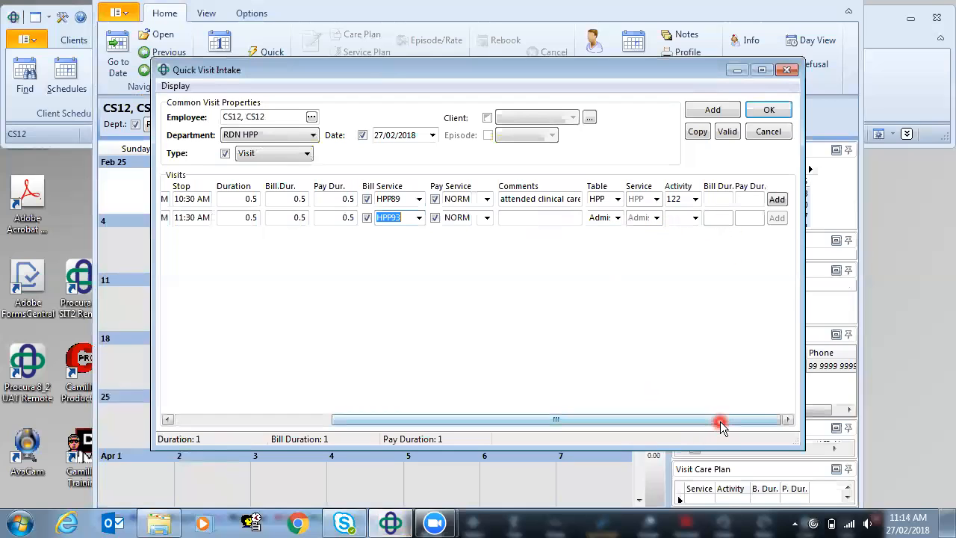
click(557, 217)
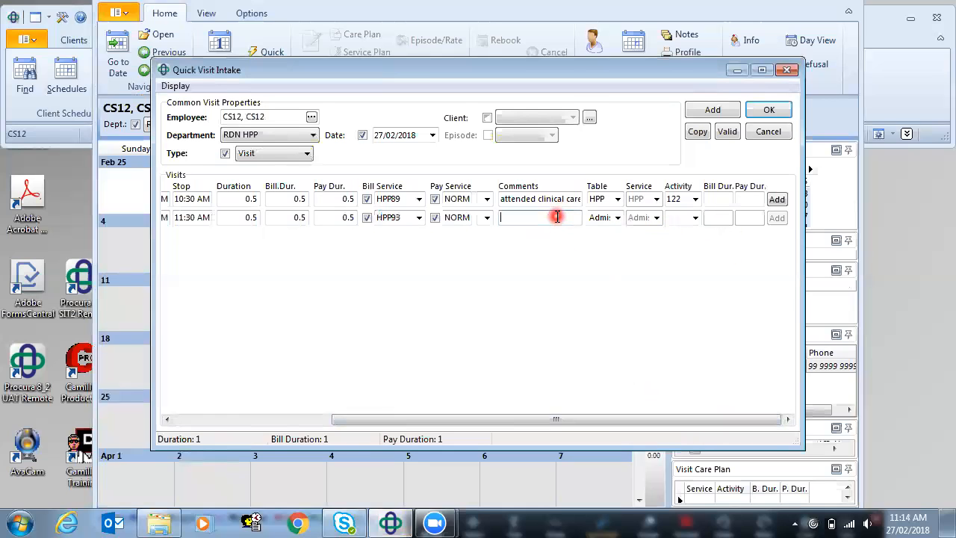
text(phon)
text(e to ser)
key(BackSpace)
key(BackSpace)
text(client)
Set the second visit's care plan table to HPP and choose activity 92.
click(616, 217)
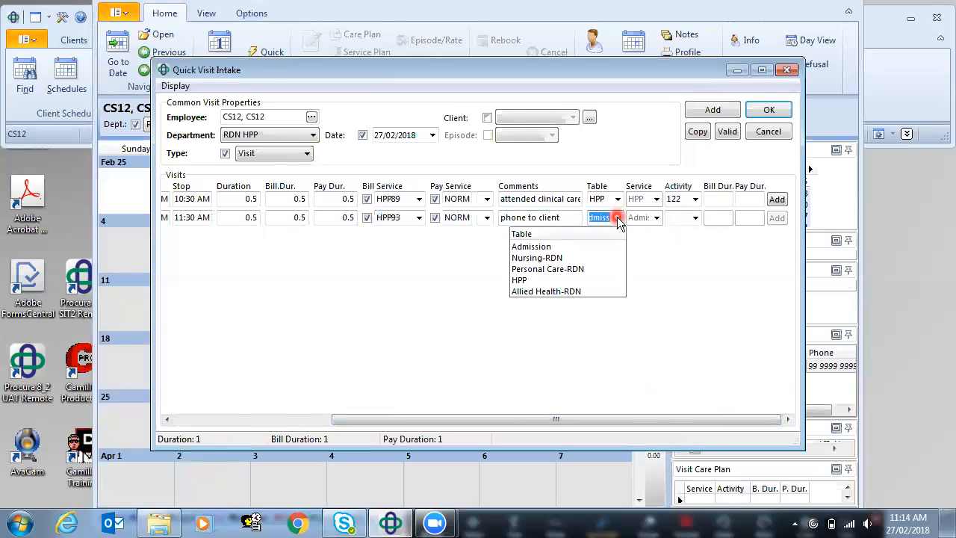
click(551, 280)
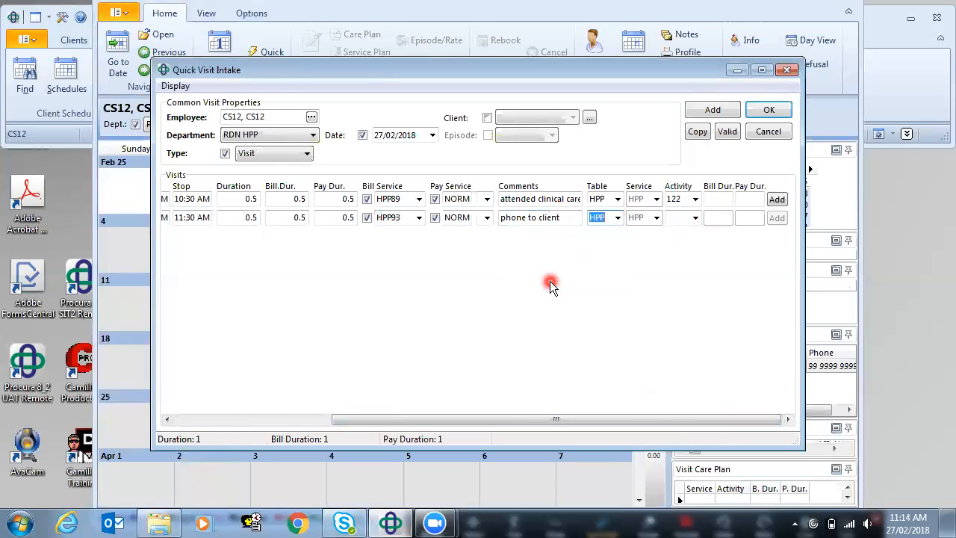
click(681, 219)
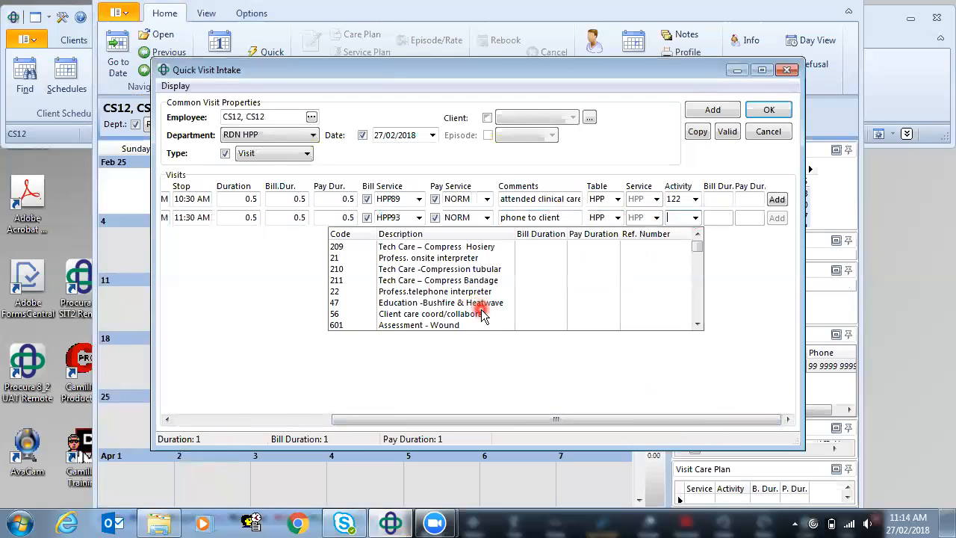
click(696, 325)
click(696, 324)
click(696, 325)
click(695, 325)
click(696, 325)
click(695, 325)
click(696, 325)
click(696, 325)
click(696, 325)
click(696, 325)
click(696, 325)
click(696, 325)
click(696, 325)
click(696, 325)
click(696, 325)
click(696, 325)
click(696, 325)
click(696, 325)
click(696, 325)
click(696, 325)
click(696, 325)
click(695, 325)
click(696, 325)
click(696, 325)
click(696, 325)
click(696, 325)
click(696, 325)
click(696, 325)
click(696, 325)
click(696, 325)
click(696, 325)
click(696, 325)
click(696, 325)
click(696, 324)
mouse_move(694, 310)
mouse_down()
mouse_move(697, 271)
mouse_move(399, 260)
mouse_up()
click(780, 218)
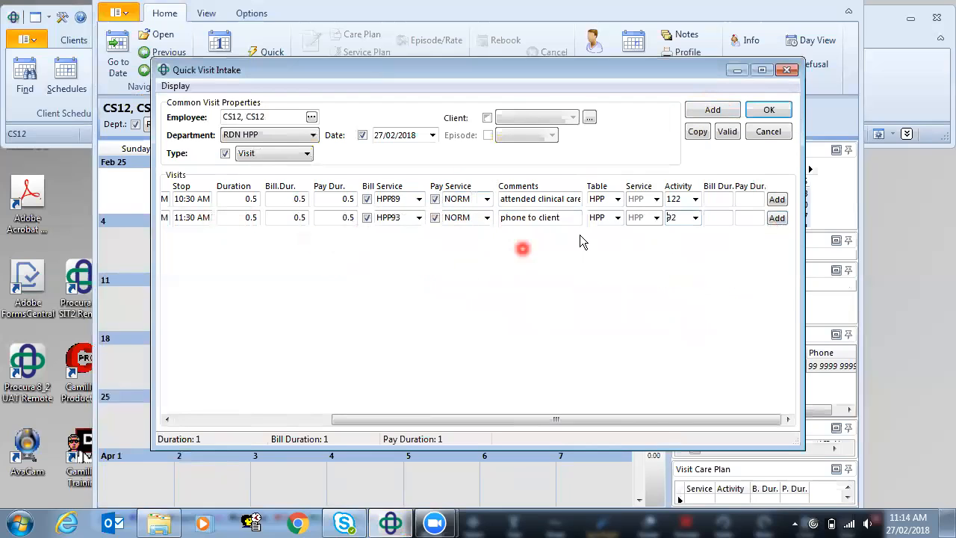
Save both quick visits and open the employee's day schedule for Tuesday, February 27.
click(783, 111)
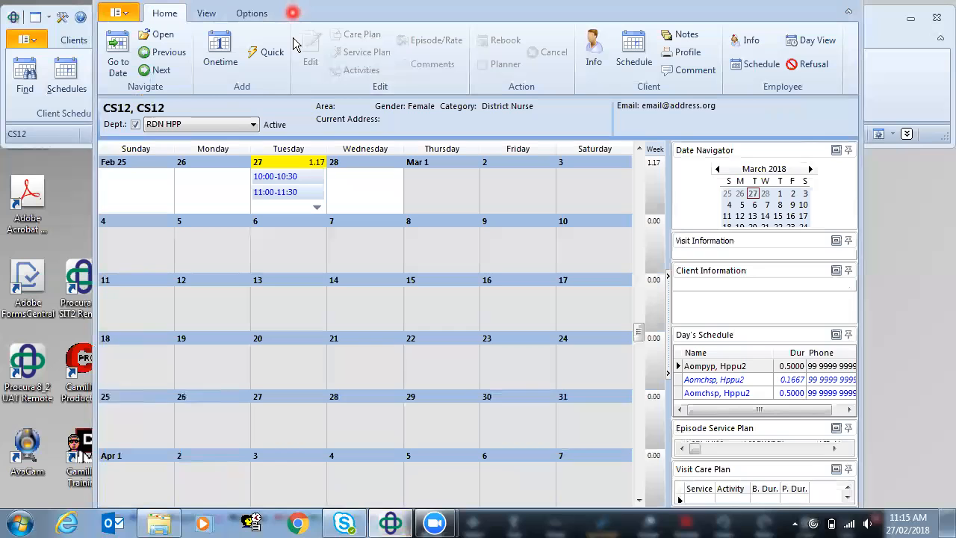
drag(293, 37, 292, 0)
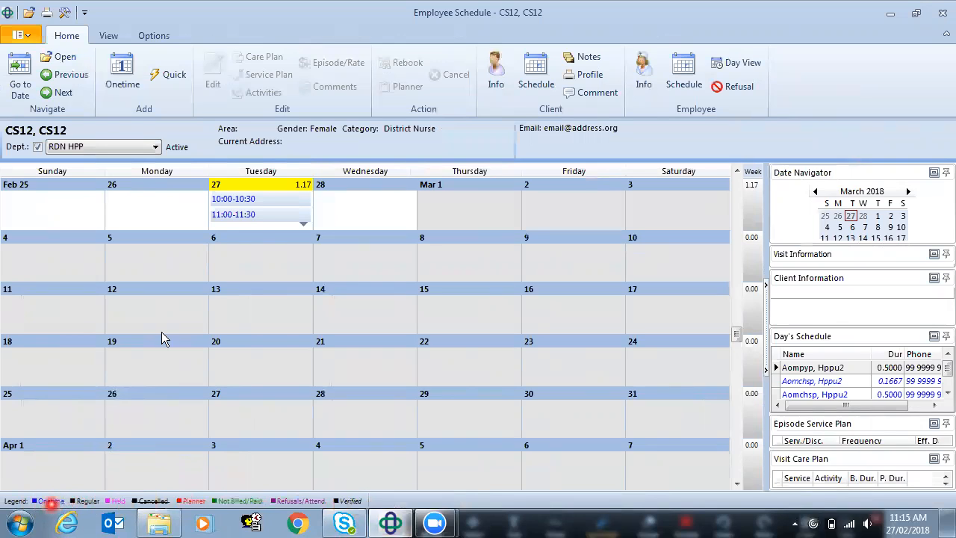
click(274, 182)
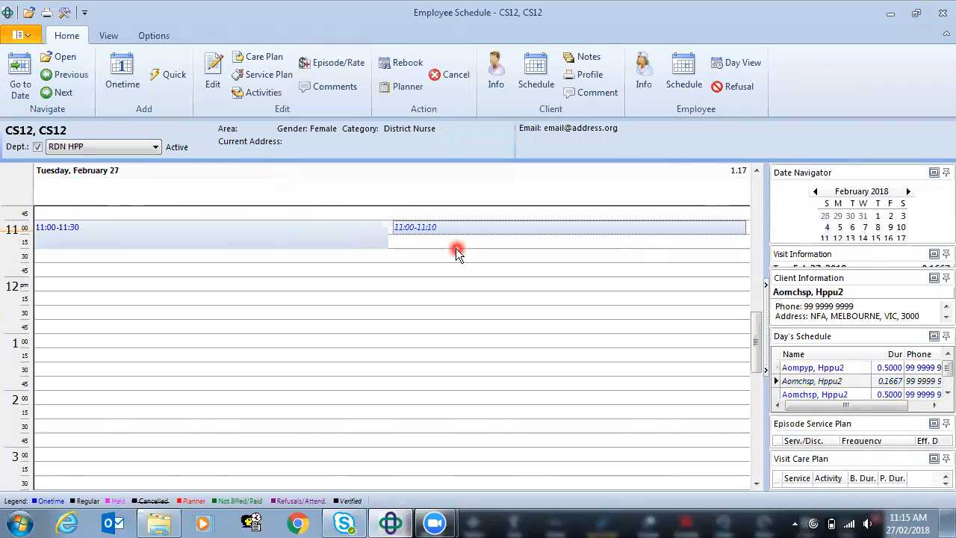